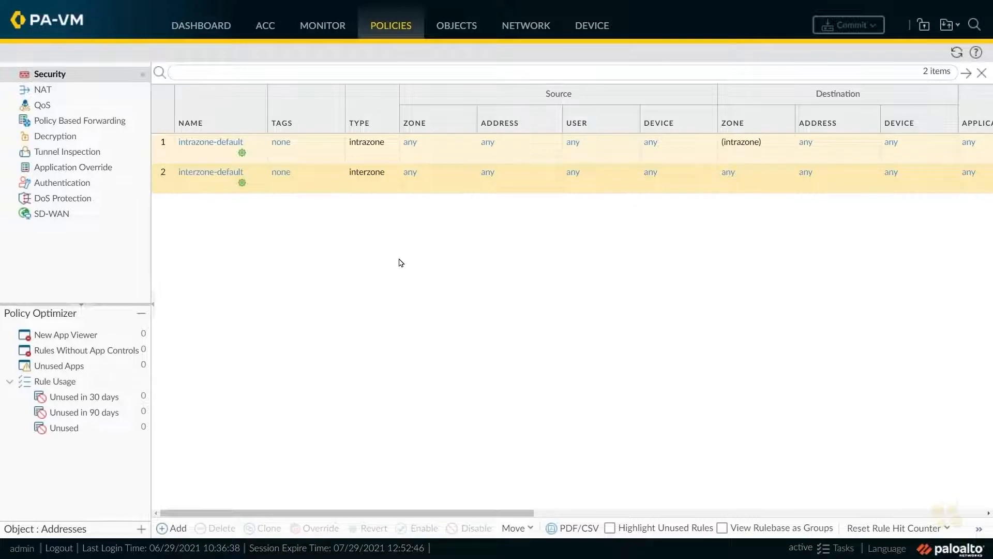
# - Set the ethernet1/1 network interface to type Layer3 and assign it to the default virtual router
pyautogui.click(526, 27)
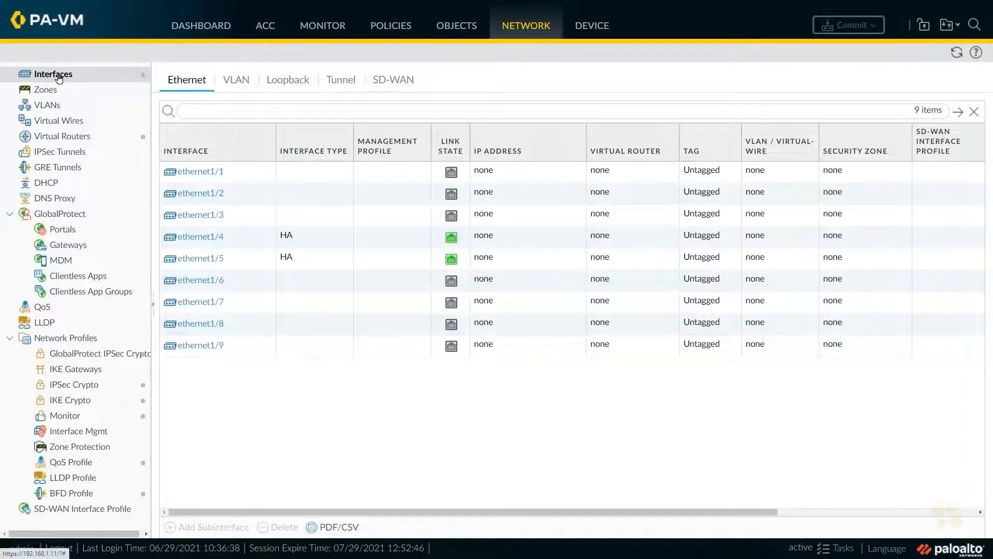
pyautogui.click(204, 175)
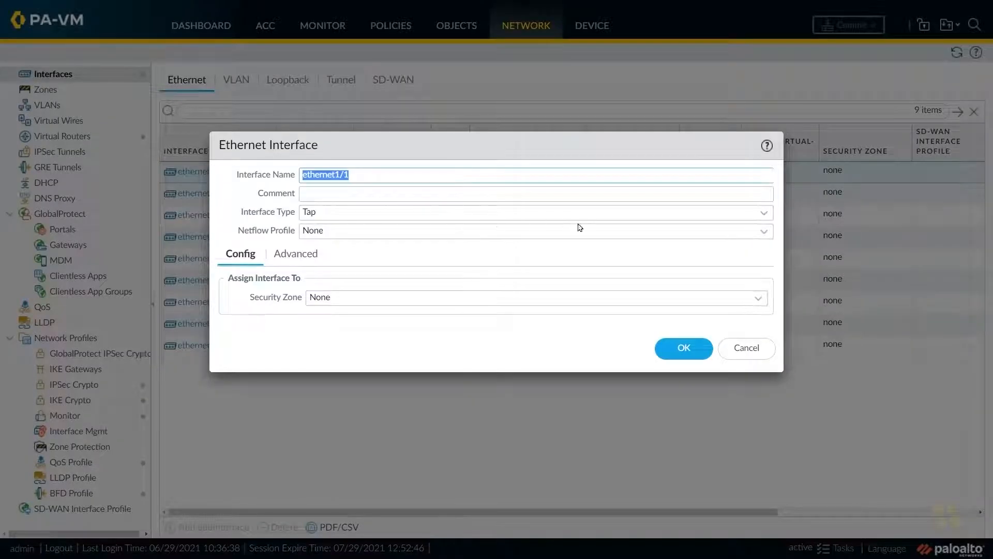
pyautogui.click(756, 217)
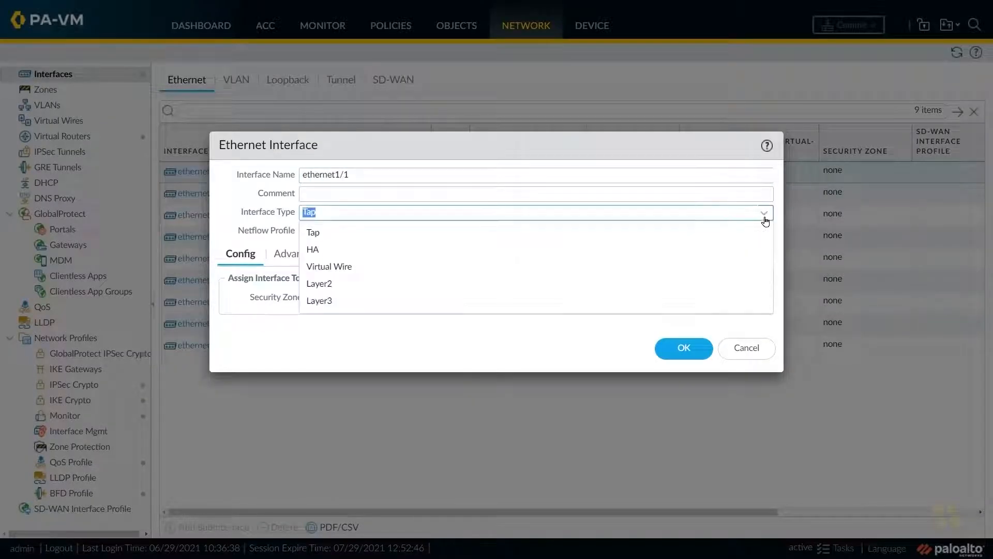
pyautogui.click(350, 300)
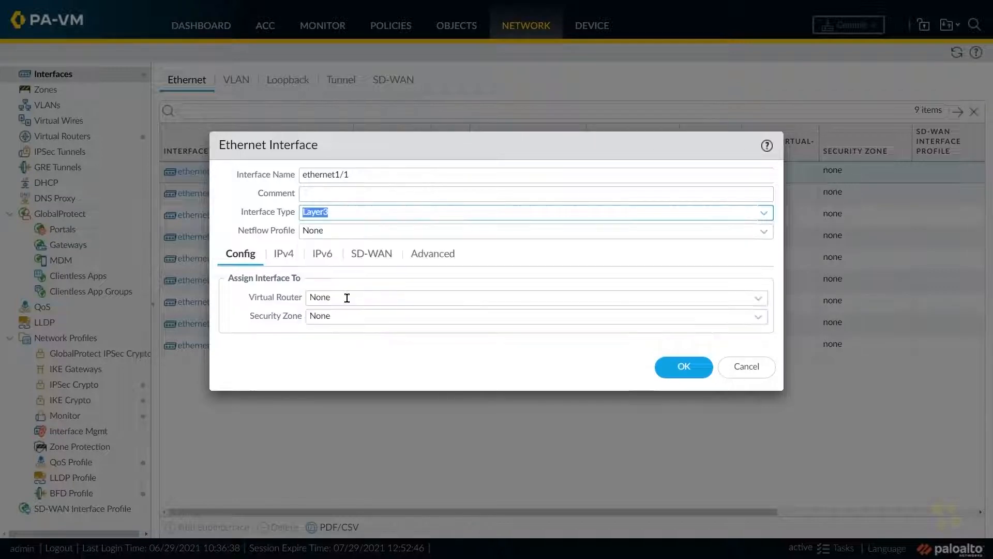
pyautogui.click(760, 299)
pyautogui.click(331, 335)
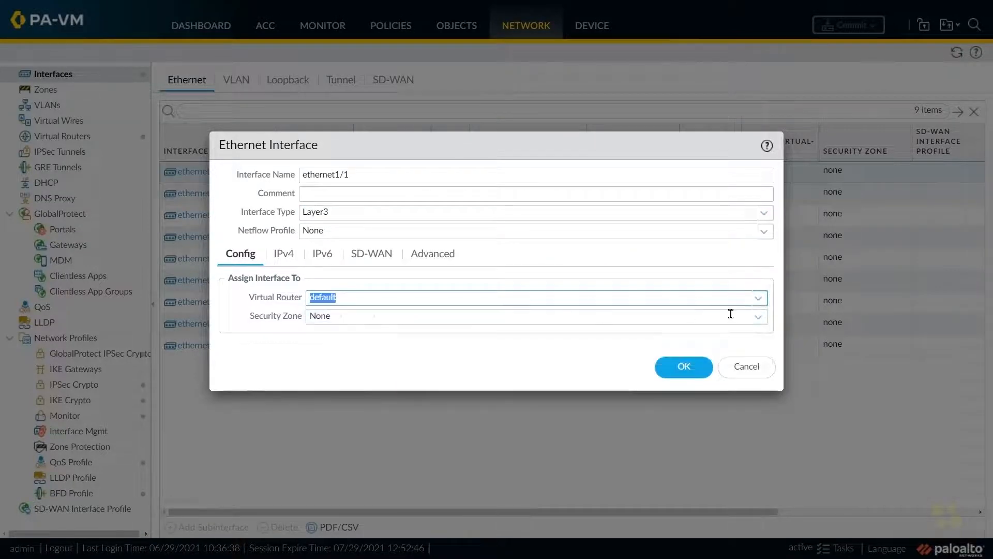
# - Create a new security zone named inside and assign it to the ethernet1/1 interface
pyautogui.click(768, 319)
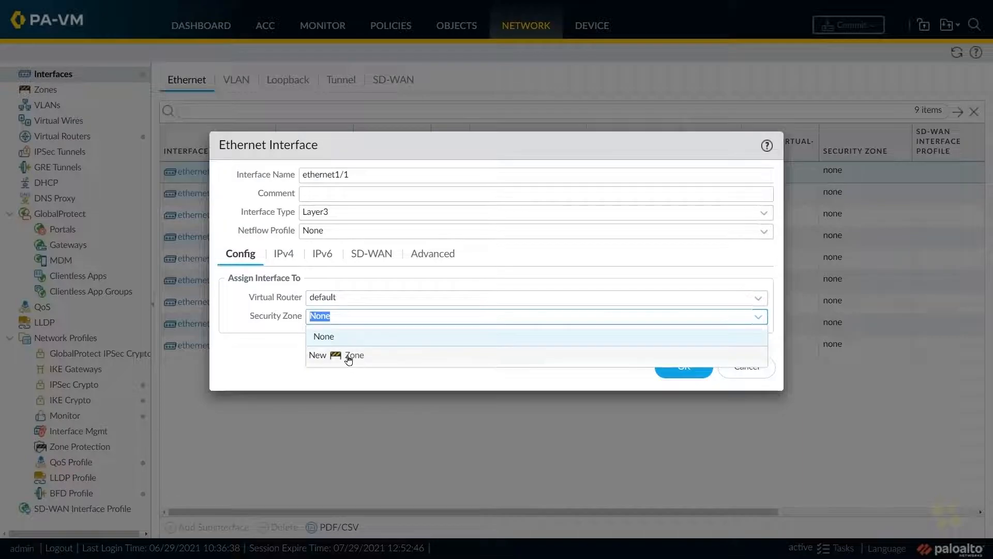
pyautogui.click(349, 357)
pyautogui.write('inside')
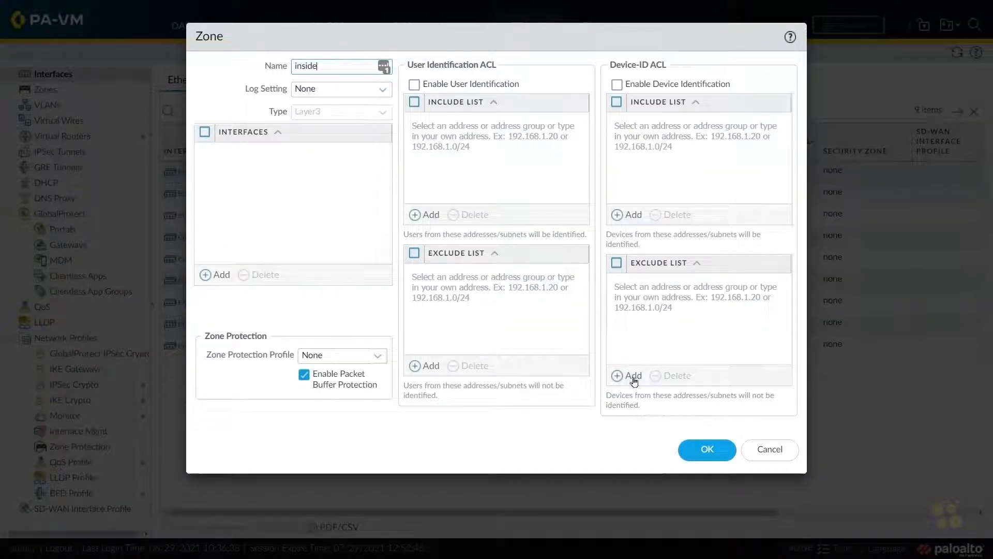
pyautogui.click(706, 449)
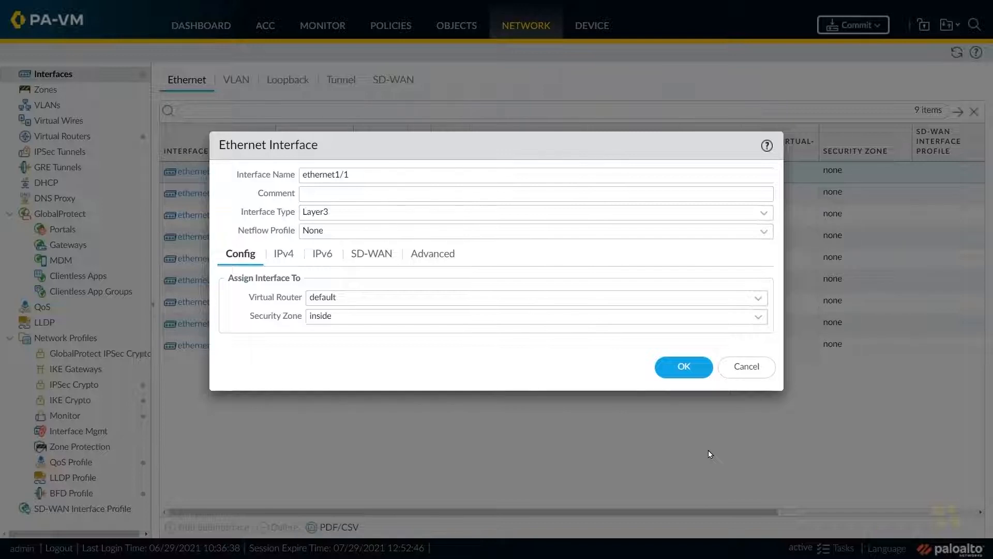
# - Add the static IPv4 address 10.1.0.11/24 to ethernet1/1, check its router and zone assignment, and save the interface
pyautogui.click(284, 256)
pyautogui.click(241, 423)
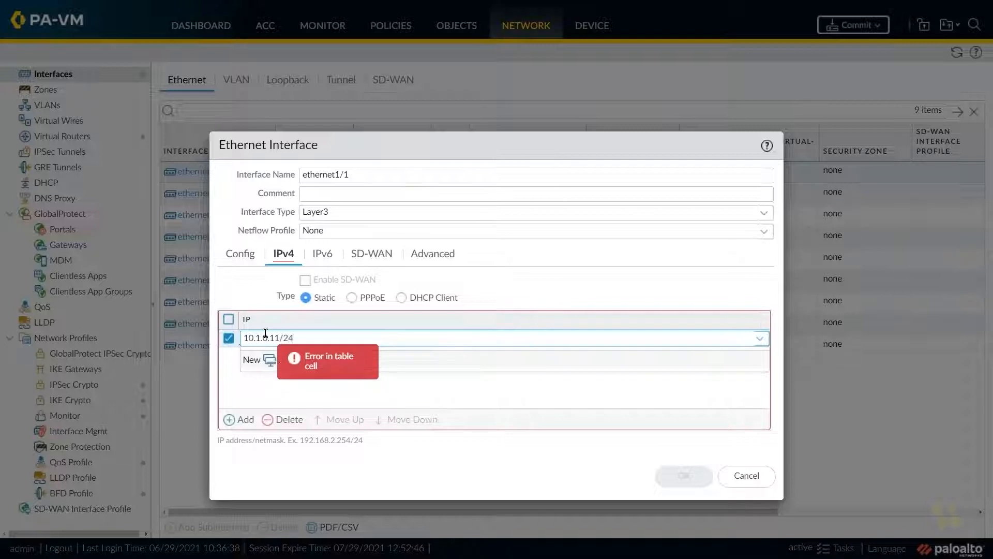
pyautogui.click(388, 388)
pyautogui.click(240, 254)
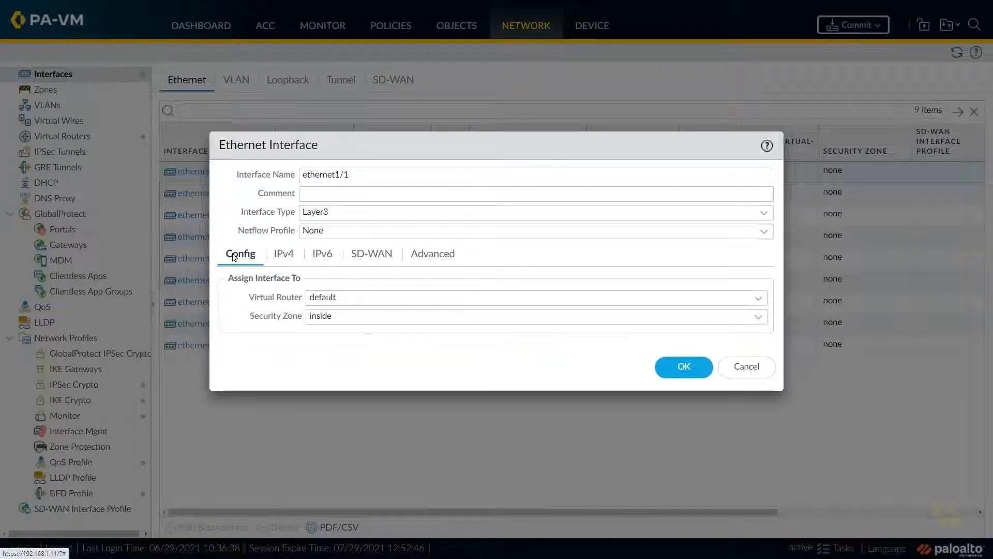
pyautogui.click(694, 367)
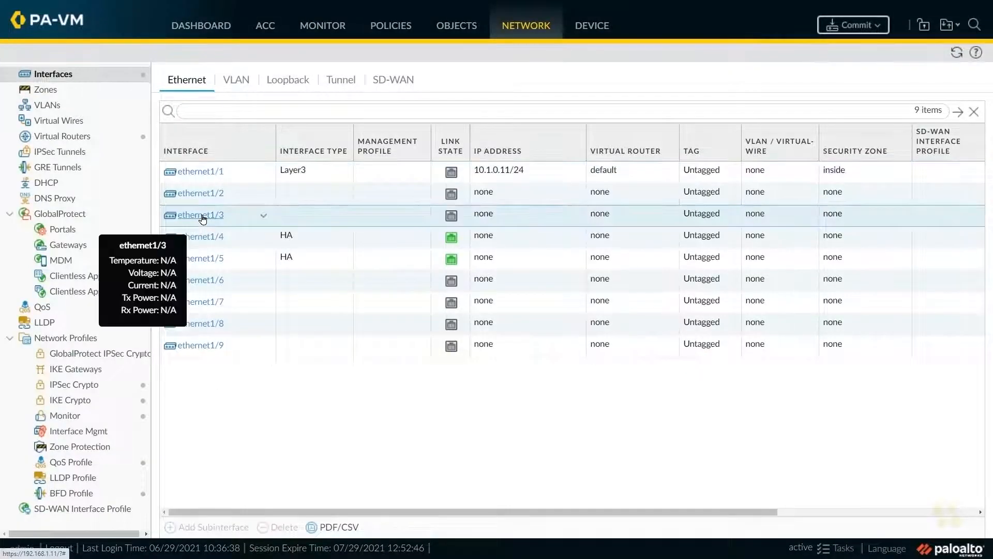
# - Set the ethernet1/3 interface to type Layer3 and assign it to the default virtual router
pyautogui.click(202, 216)
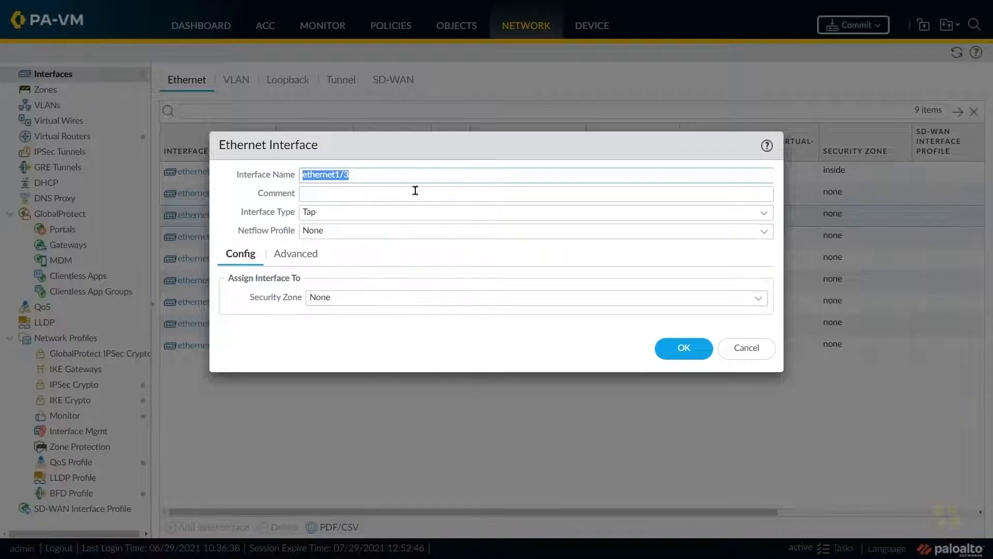
pyautogui.click(763, 213)
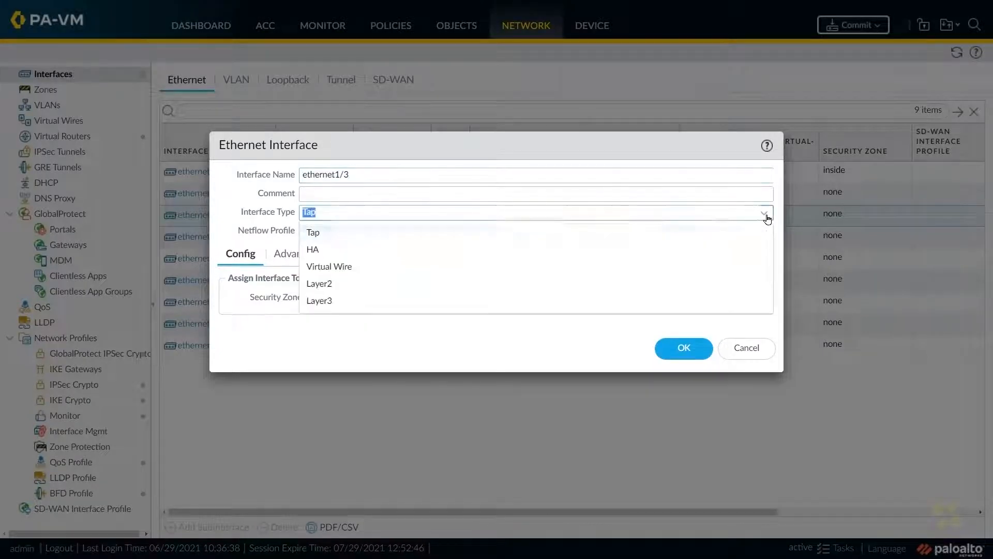
pyautogui.click(333, 300)
pyautogui.click(758, 302)
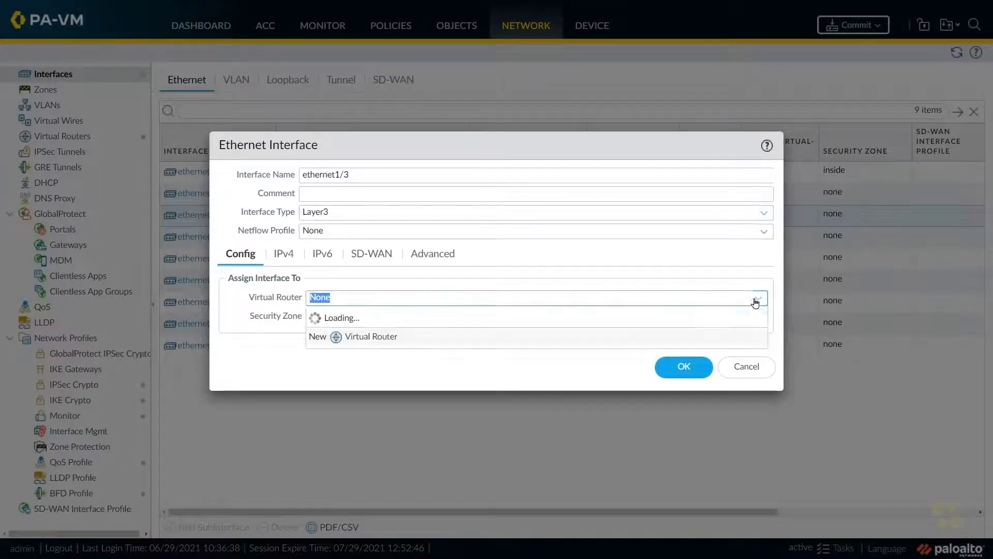
pyautogui.click(358, 340)
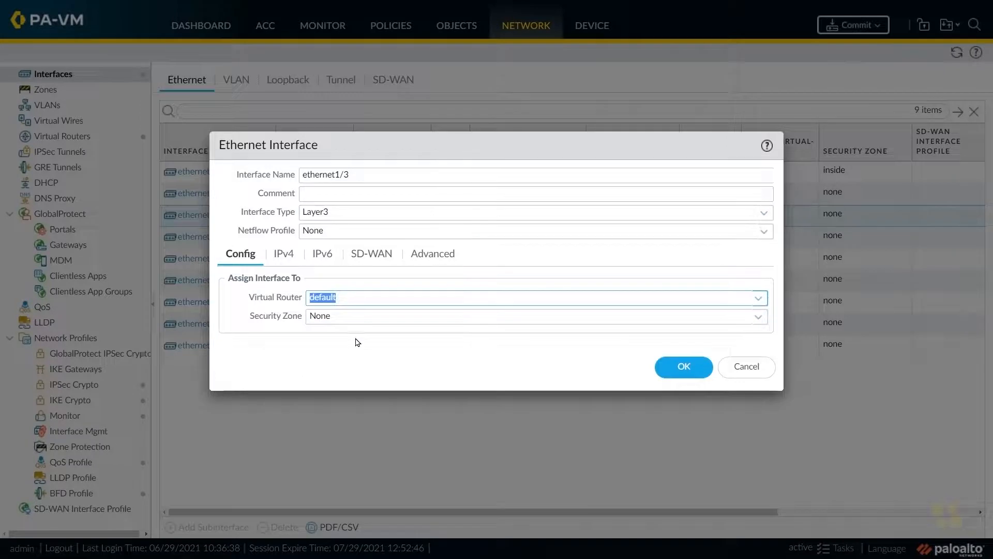
# - Create a new security zone named outside and assign it to the ethernet1/3 interface
pyautogui.click(758, 316)
pyautogui.click(350, 370)
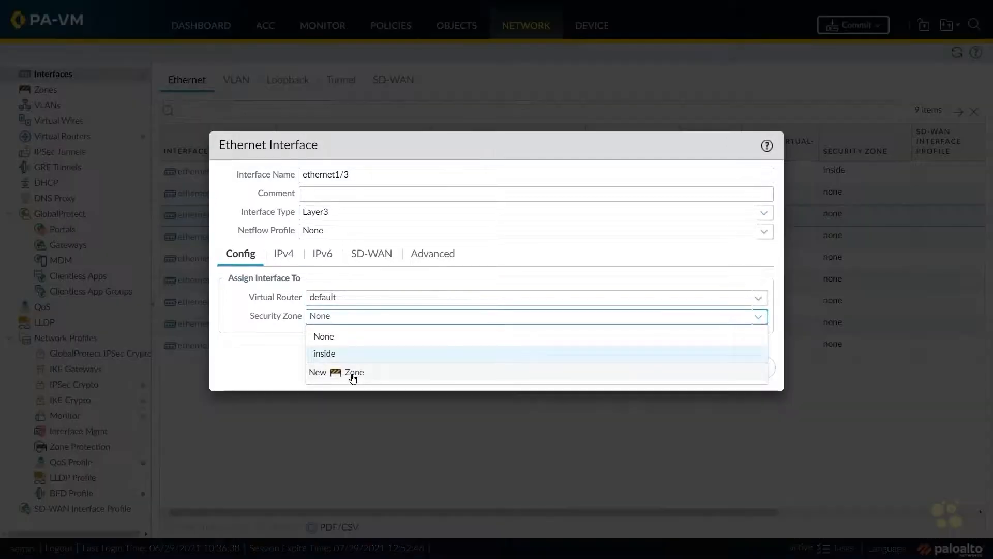
pyautogui.write('out')
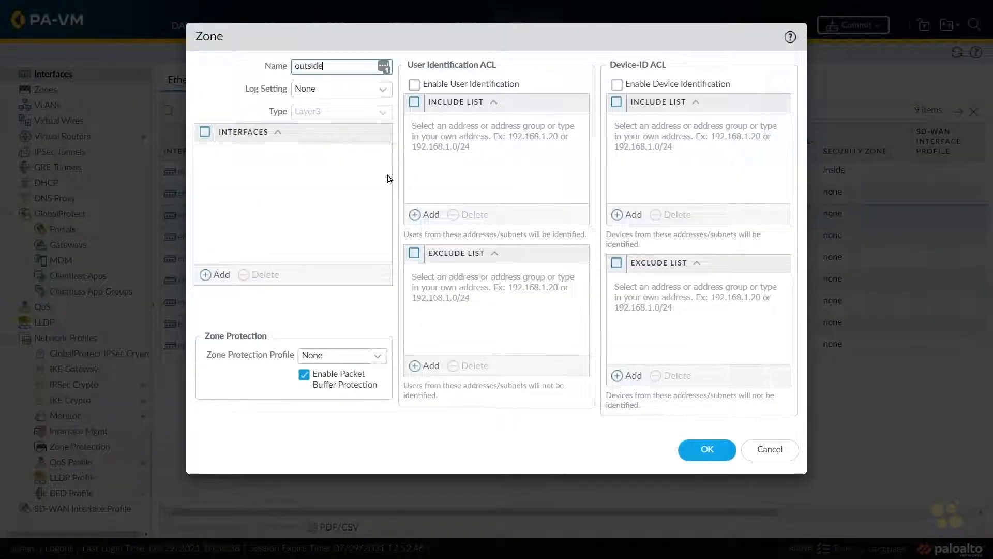
pyautogui.write('side')
pyautogui.click(706, 450)
# - Add the static IPv4 address 23.1.2.11/24 to ethernet1/3, review its configuration, and save the interface
pyautogui.click(284, 254)
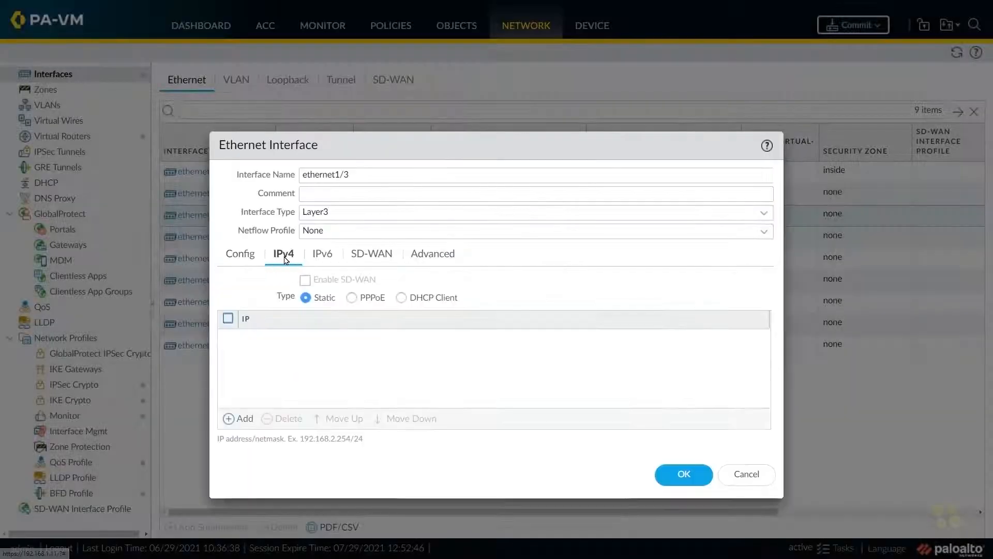
pyautogui.click(243, 418)
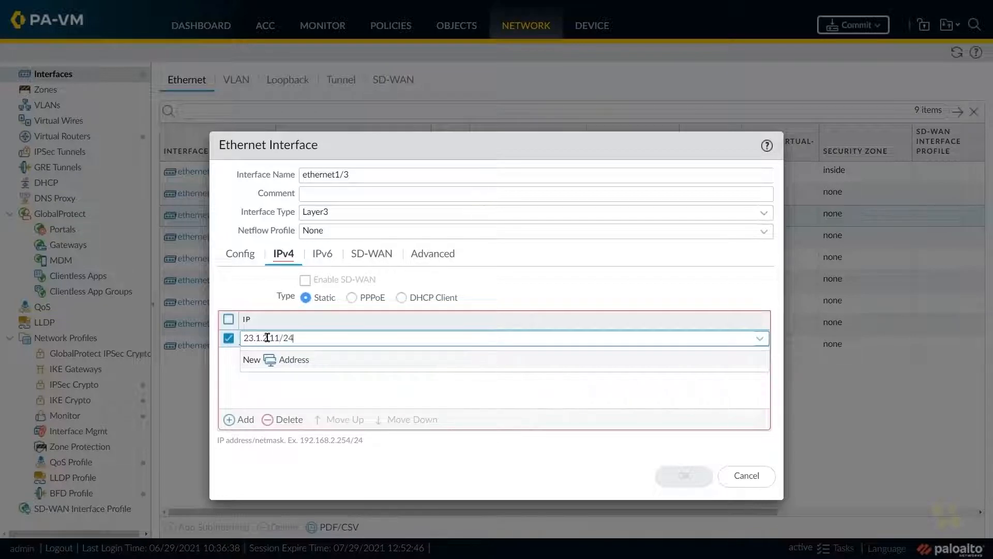
pyautogui.write('23.1.2.11/24')
pyautogui.click(333, 388)
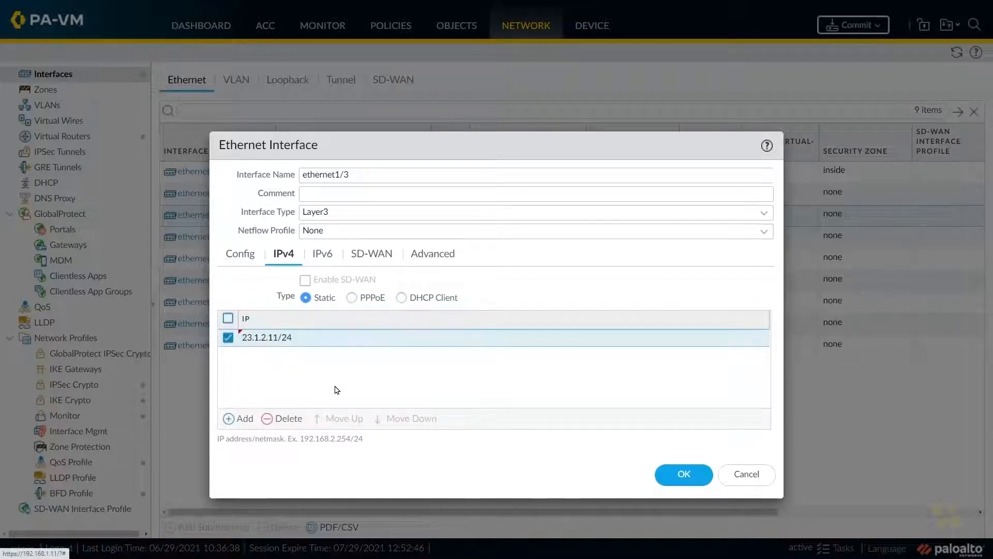
pyautogui.click(238, 259)
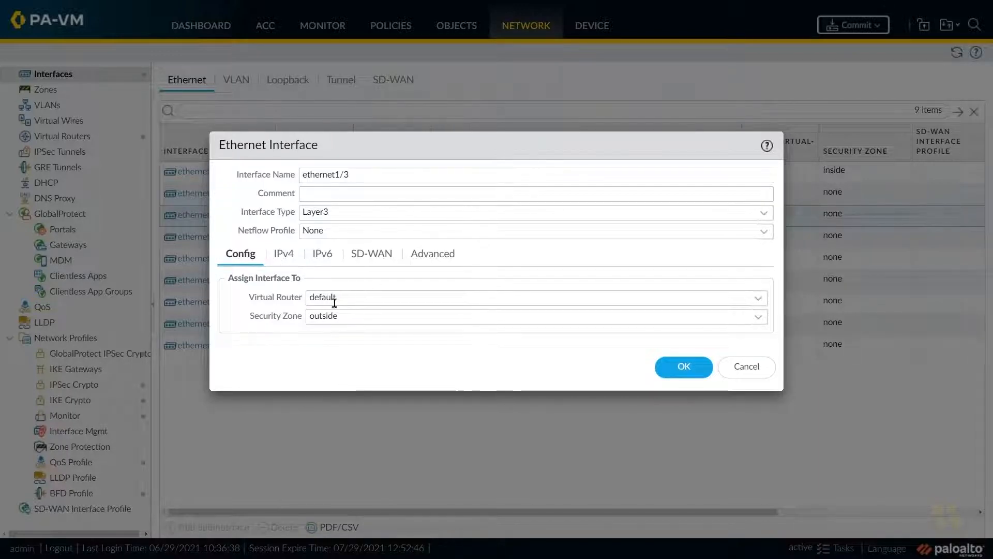
pyautogui.click(282, 254)
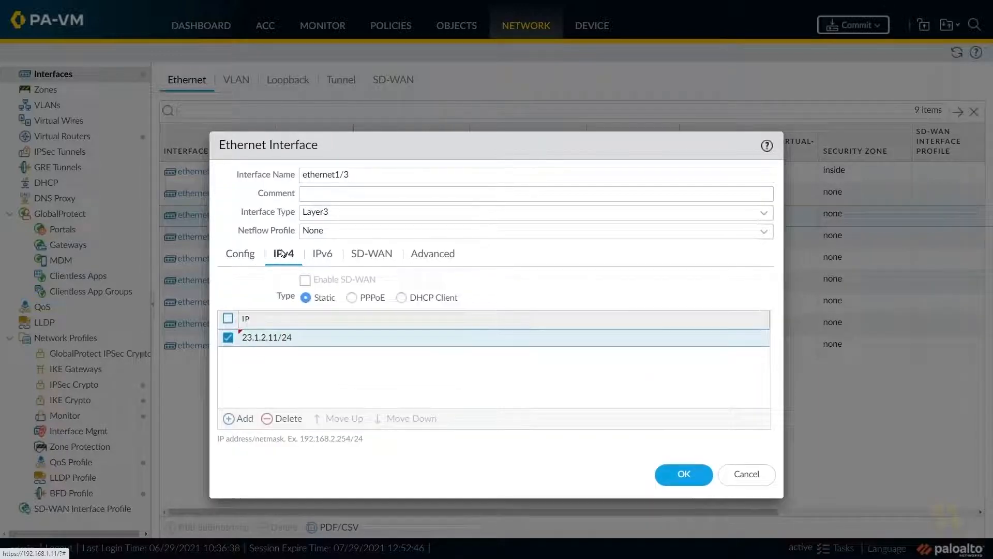
pyautogui.click(684, 475)
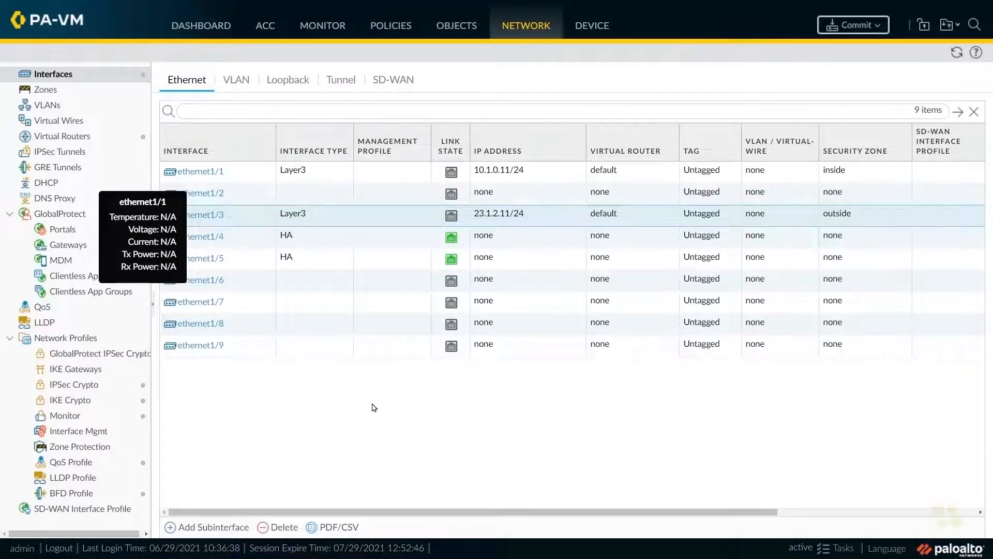
# - Start a new IPv4 static route in the default virtual router, named Default, with destination 0.0.0.0/0
pyautogui.click(75, 140)
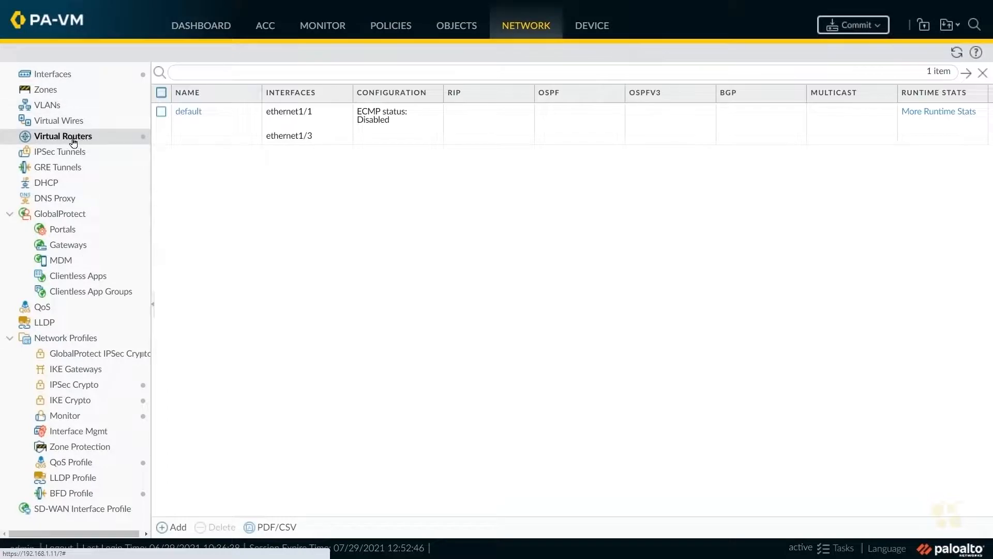
pyautogui.click(188, 117)
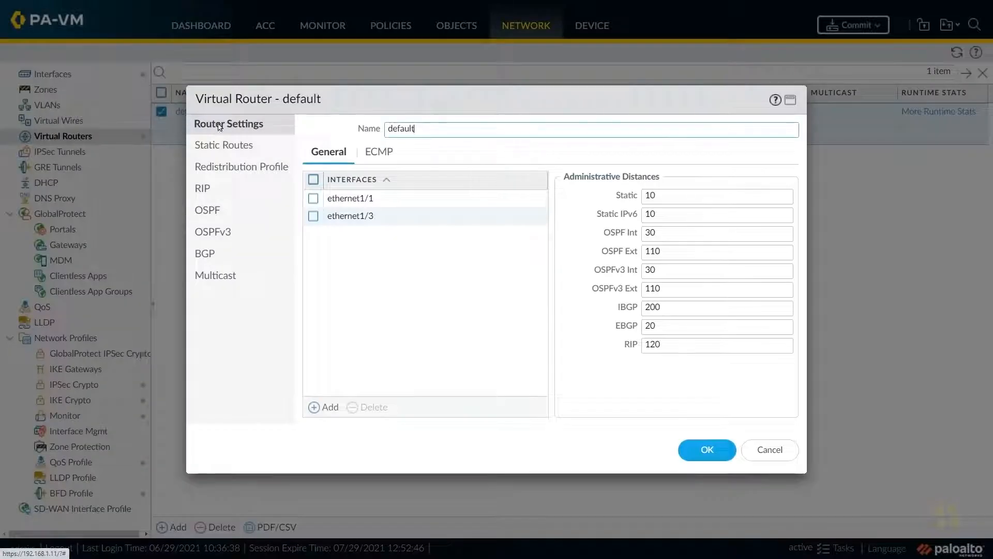
pyautogui.click(240, 146)
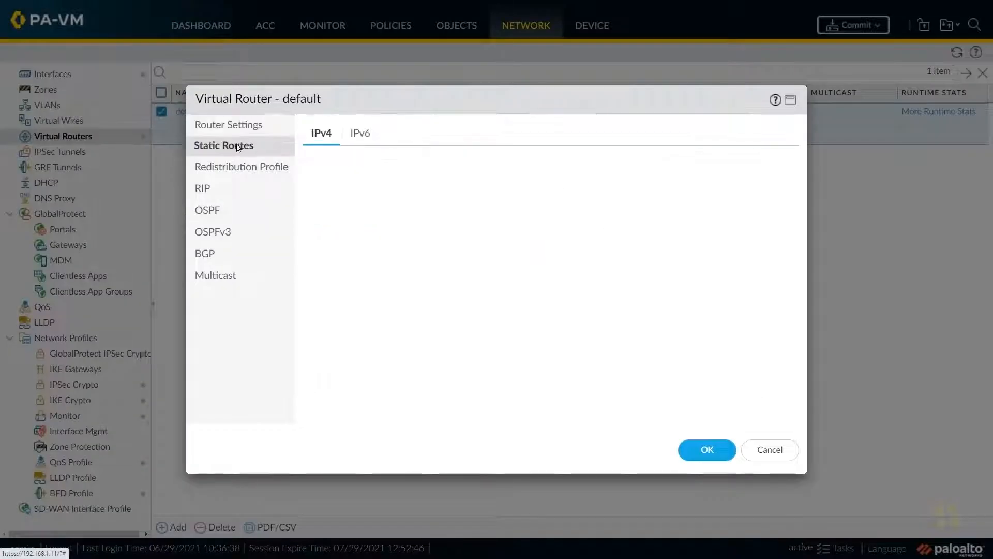
pyautogui.click(314, 410)
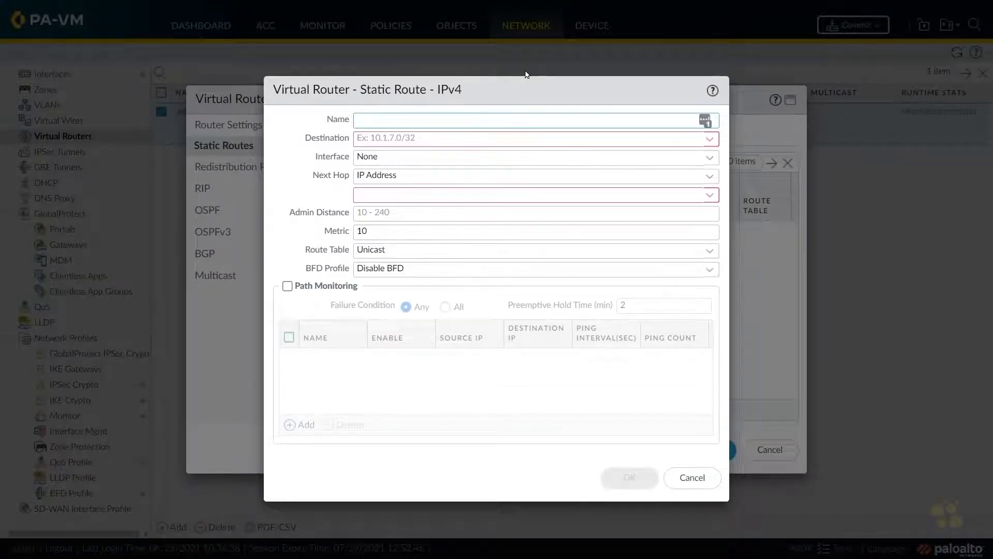
pyautogui.write('Default')
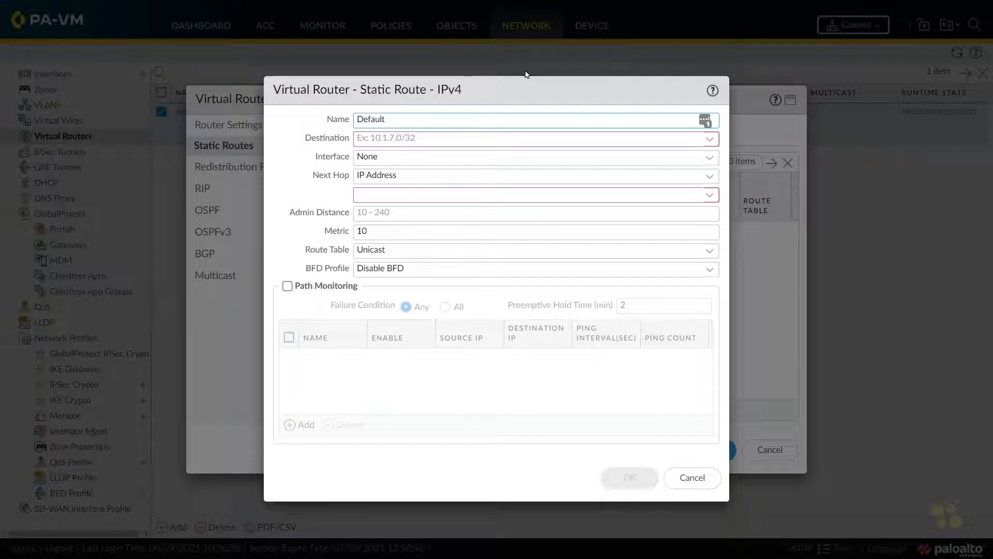
pyautogui.press('Tab')
pyautogui.write('0.0')
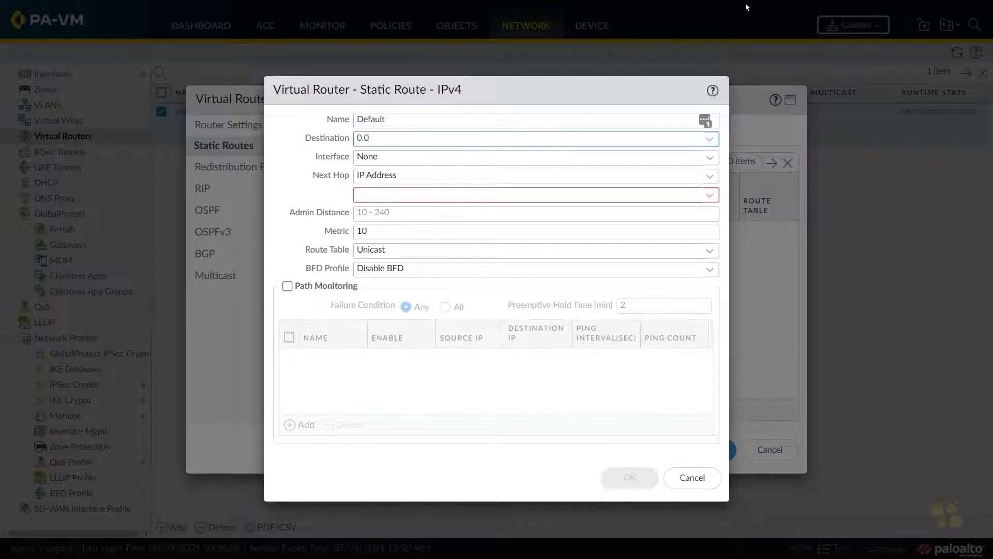
pyautogui.write('.0.0/0')
# - Set the route's outgoing interface to ethernet1/3 and its next hop IP address to 23.1.2.1, and confirm the route
pyautogui.click(710, 158)
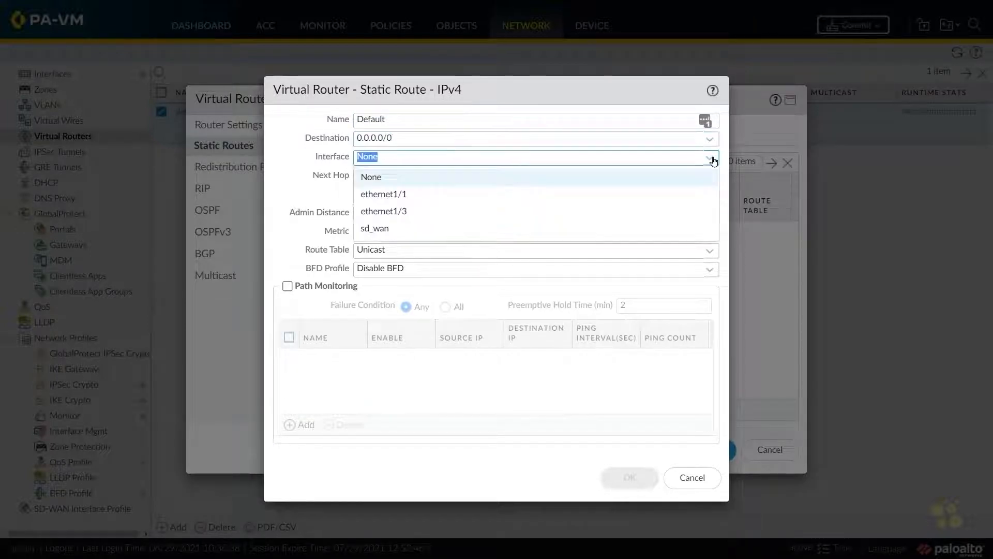
pyautogui.click(424, 212)
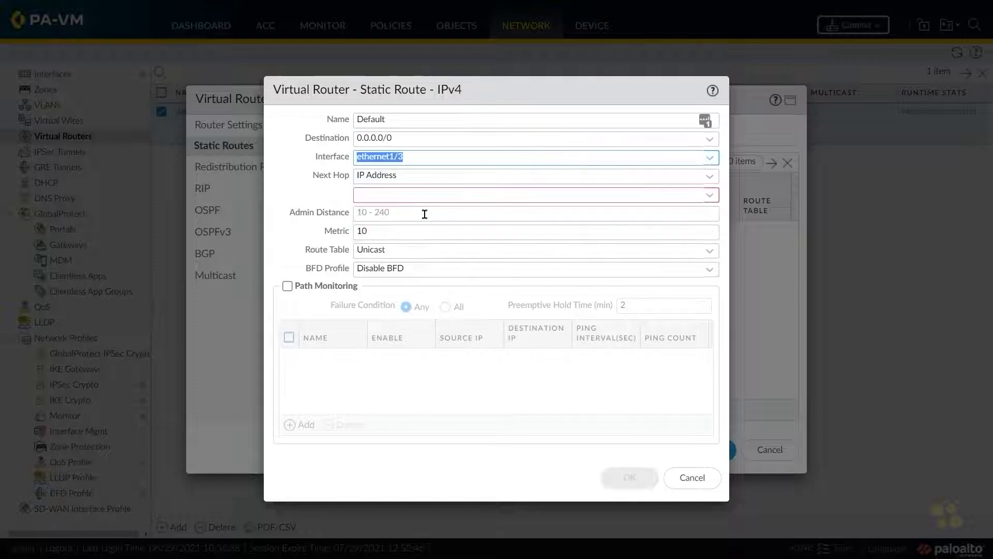
pyautogui.click(368, 196)
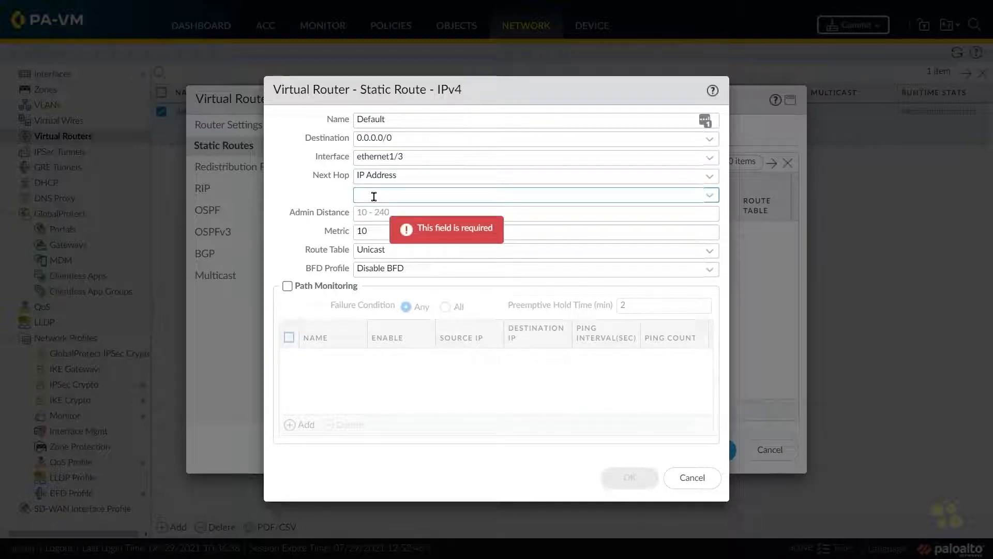
pyautogui.write('23.1.2.1')
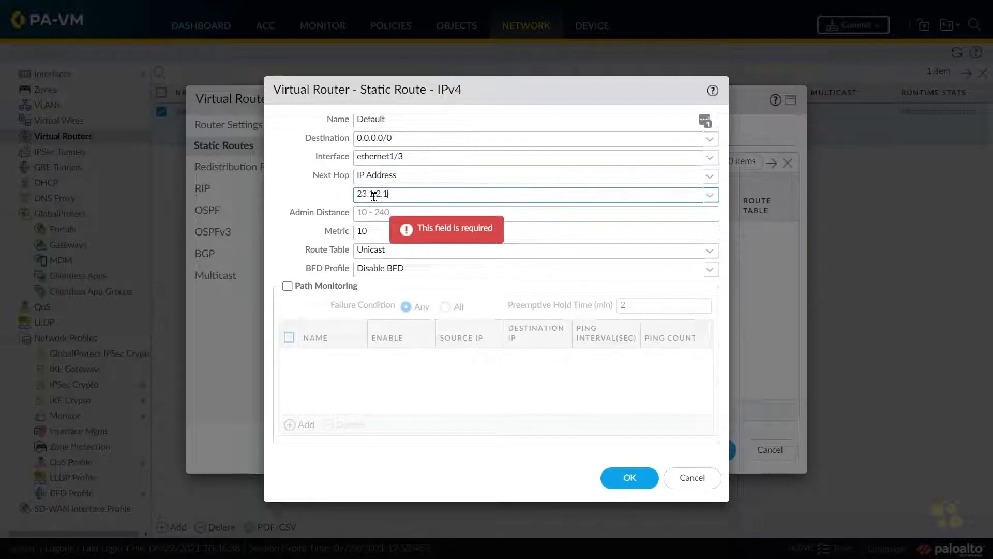
pyautogui.click(268, 185)
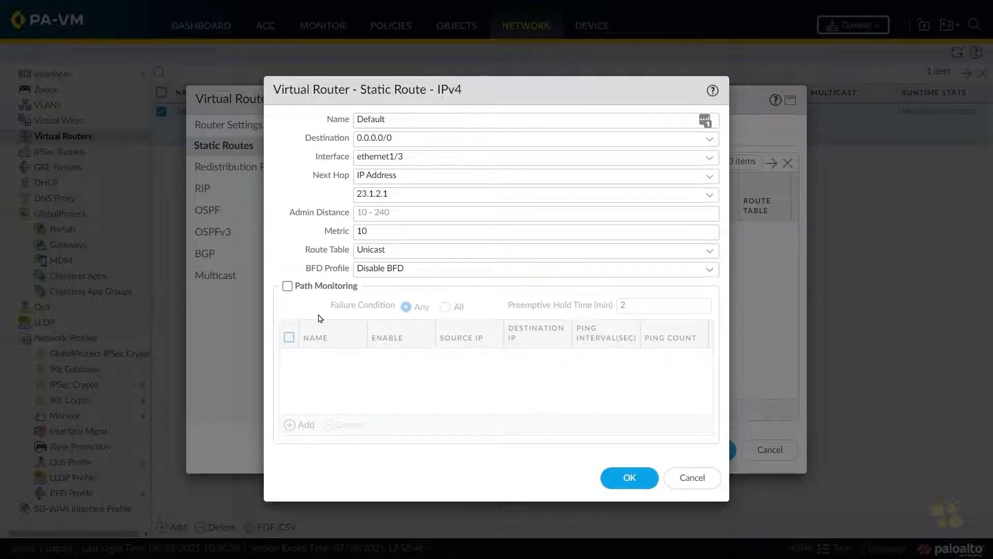
pyautogui.click(629, 477)
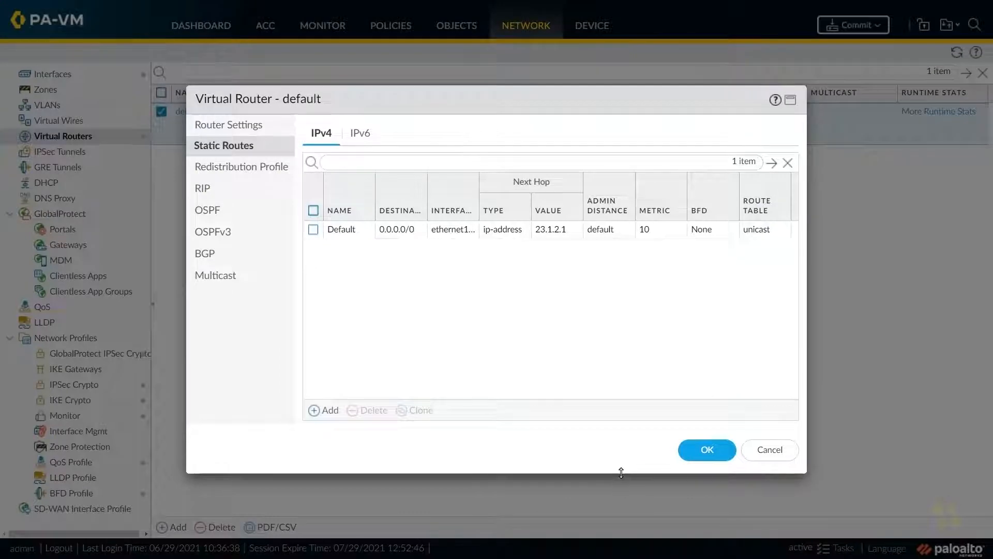
# - Save the default virtual router's settings and bring up the list of security zones for review
pyautogui.click(697, 456)
pyautogui.click(80, 94)
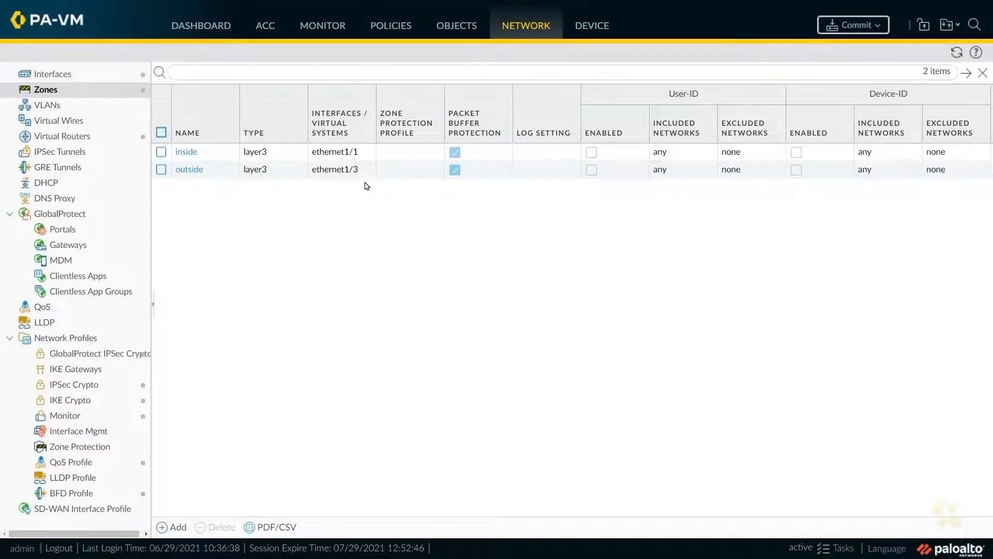
# - Start a new NAT policy rule named In_2_Out_PAT
pyautogui.click(388, 26)
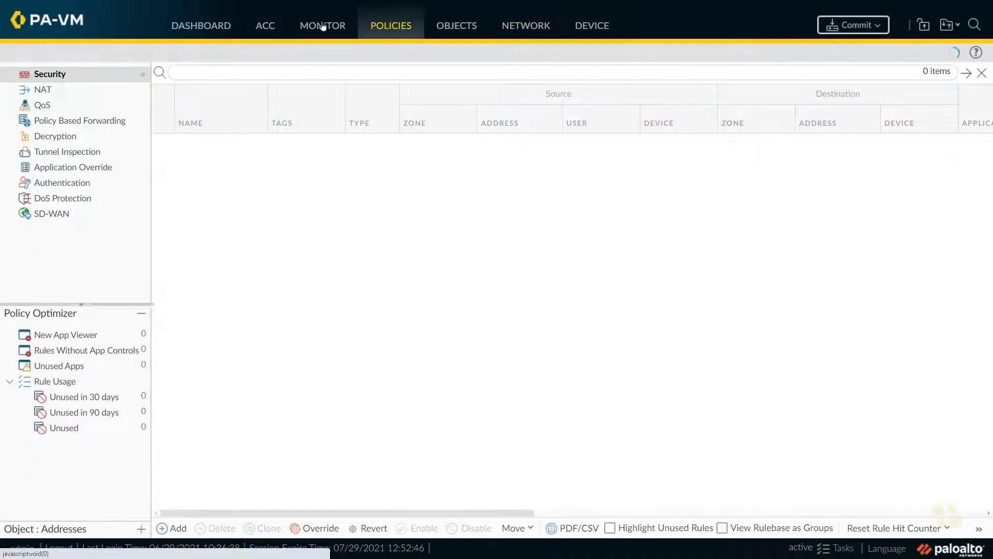
pyautogui.click(43, 90)
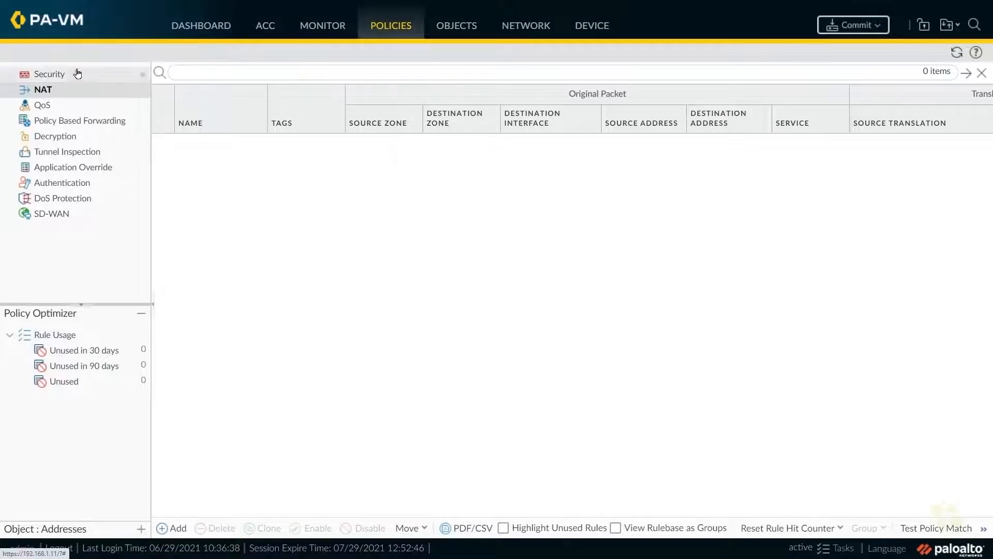
pyautogui.click(173, 529)
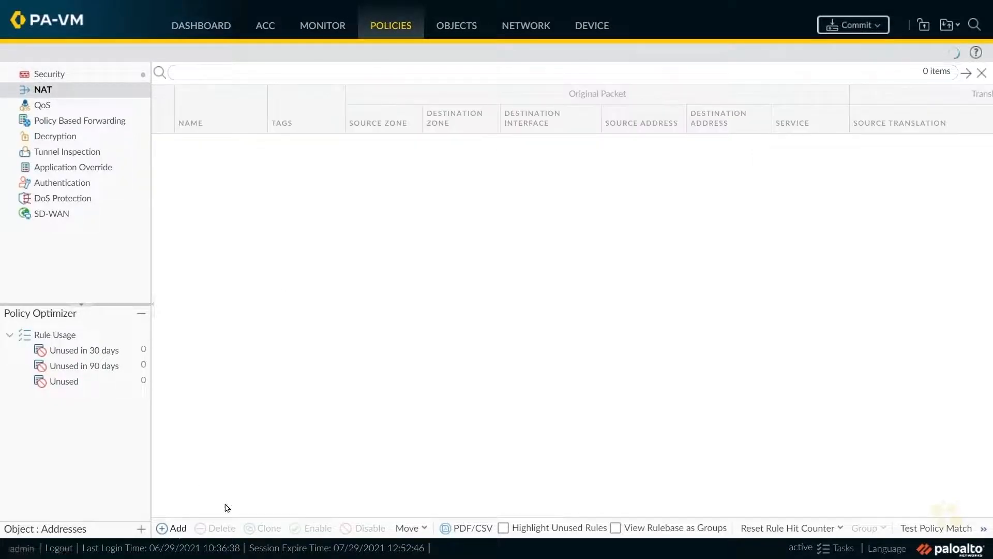
pyautogui.write('In_2_Out_PAT')
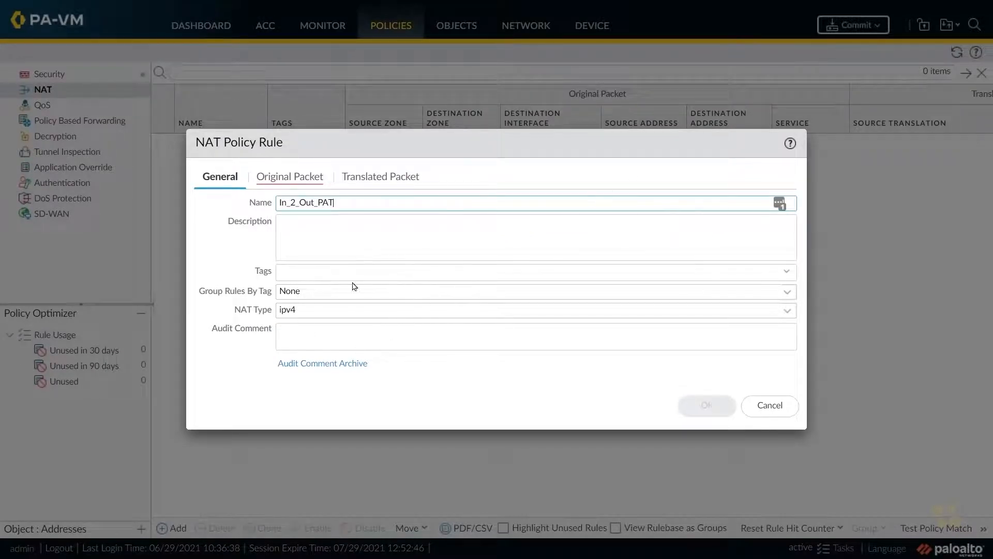
# - Match the NAT rule's original packet from source zone inside to destination zone outside
pyautogui.click(286, 178)
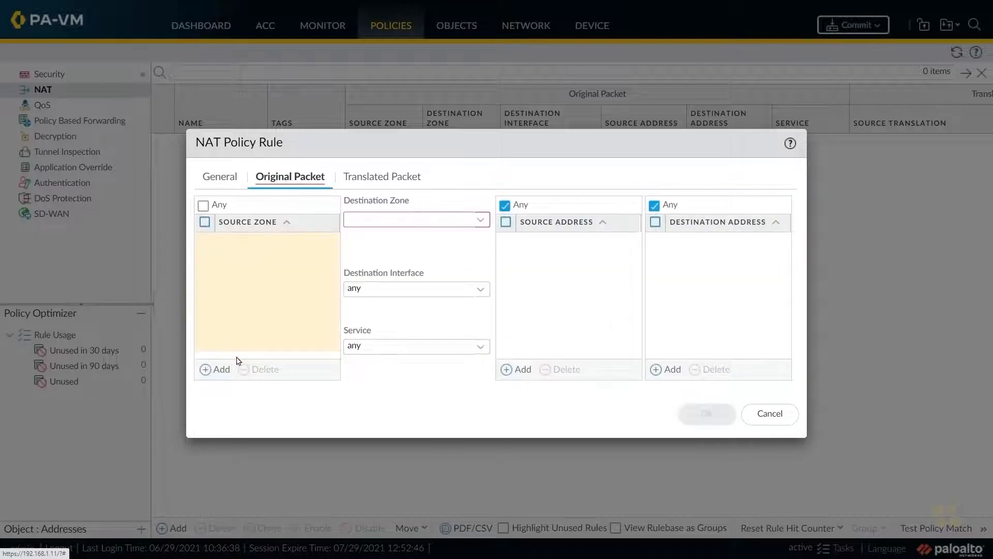
pyautogui.click(215, 369)
pyautogui.click(240, 261)
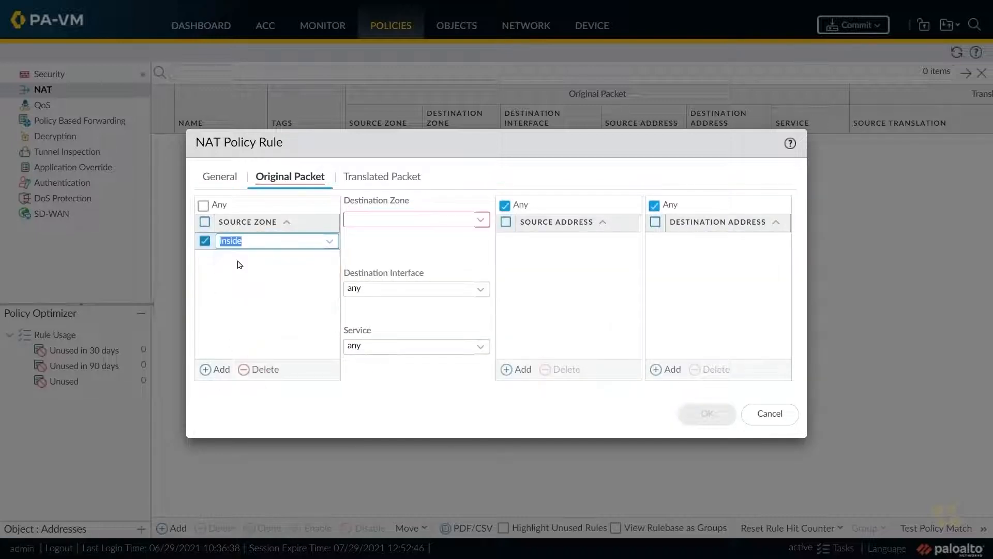
pyautogui.click(481, 219)
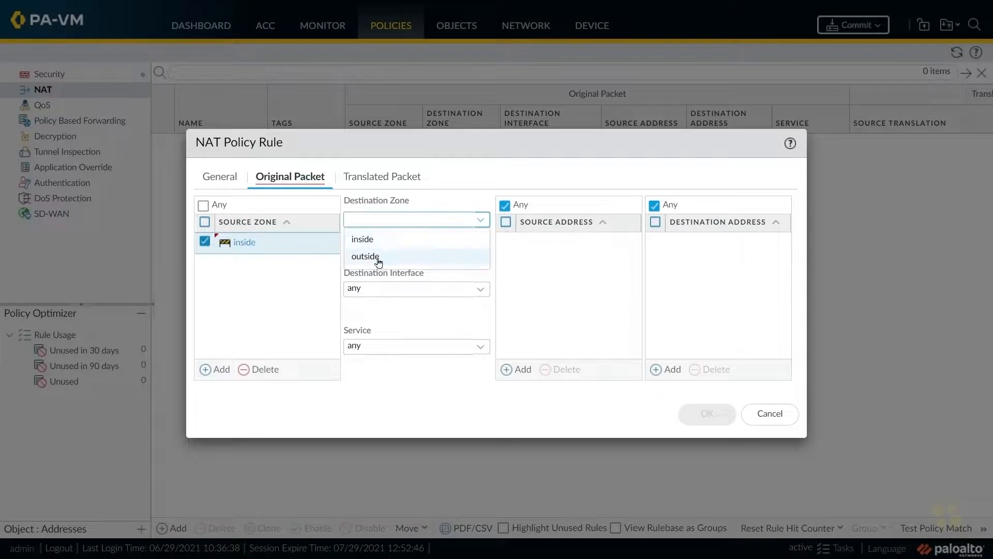
pyautogui.click(378, 261)
# - Set the NAT rule's source address translation to Dynamic IP And Port with the Interface Address type
pyautogui.click(381, 177)
pyautogui.click(477, 221)
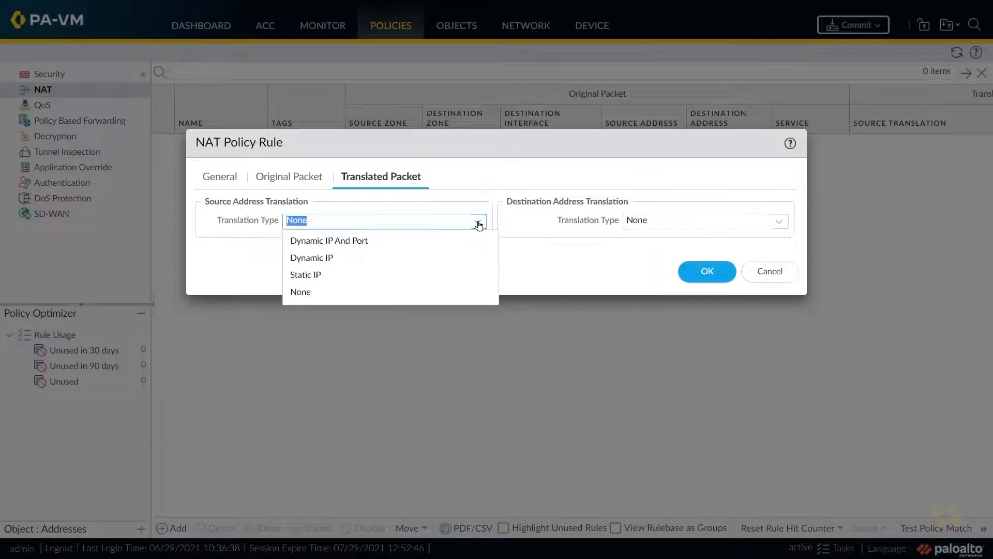
pyautogui.click(354, 241)
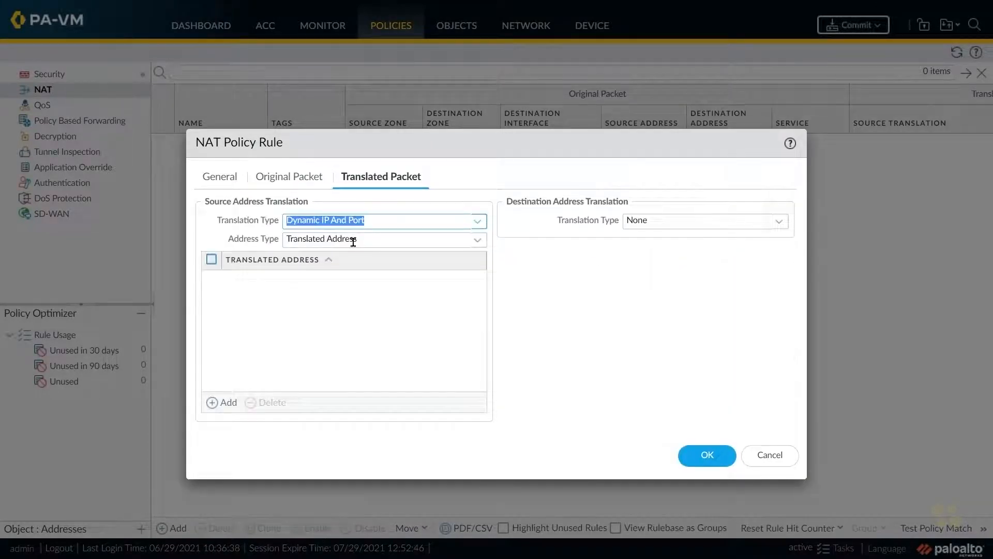
pyautogui.click(477, 241)
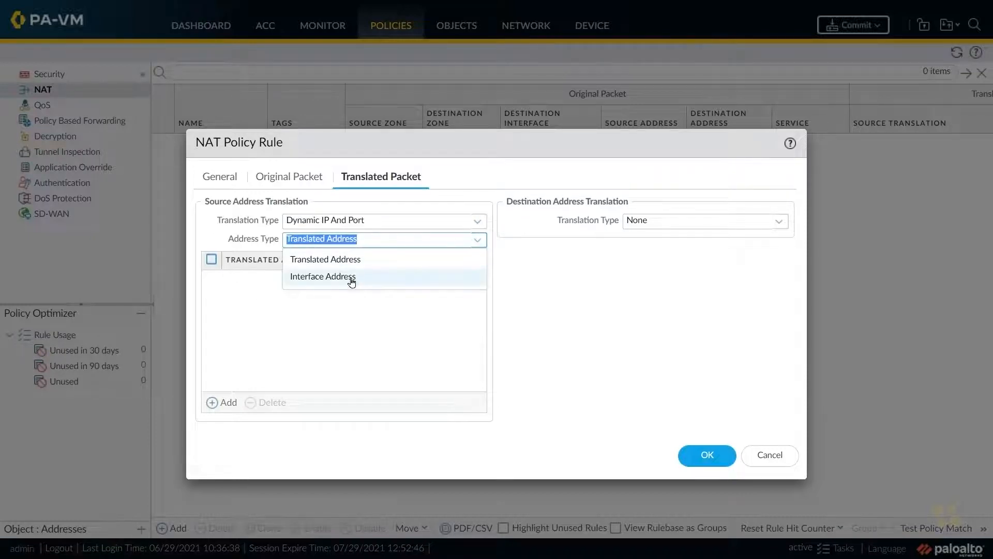
pyautogui.click(350, 277)
# - Use interface ethernet1/3 with IP address 23.1.2.11/24 for the source translation and save the NAT rule
pyautogui.click(477, 259)
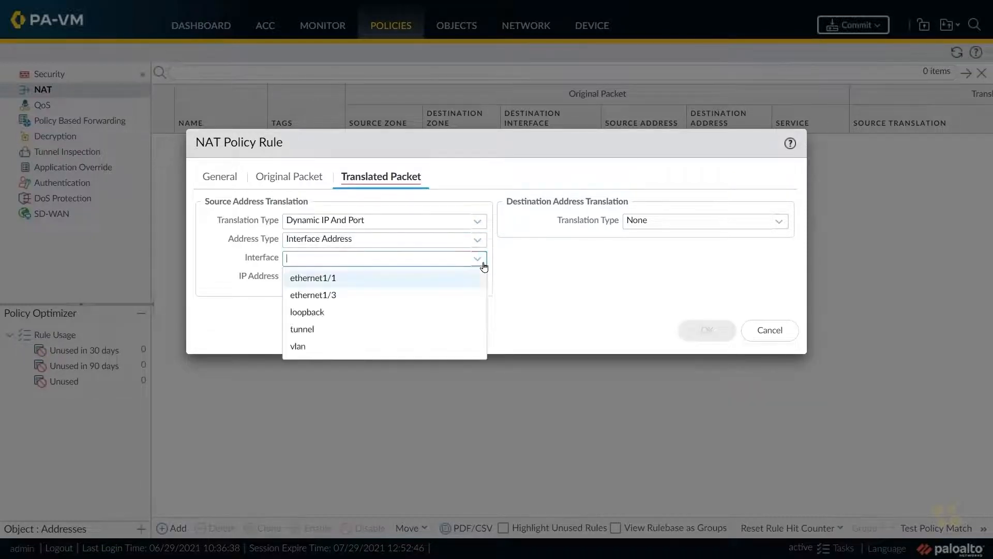
pyautogui.click(334, 297)
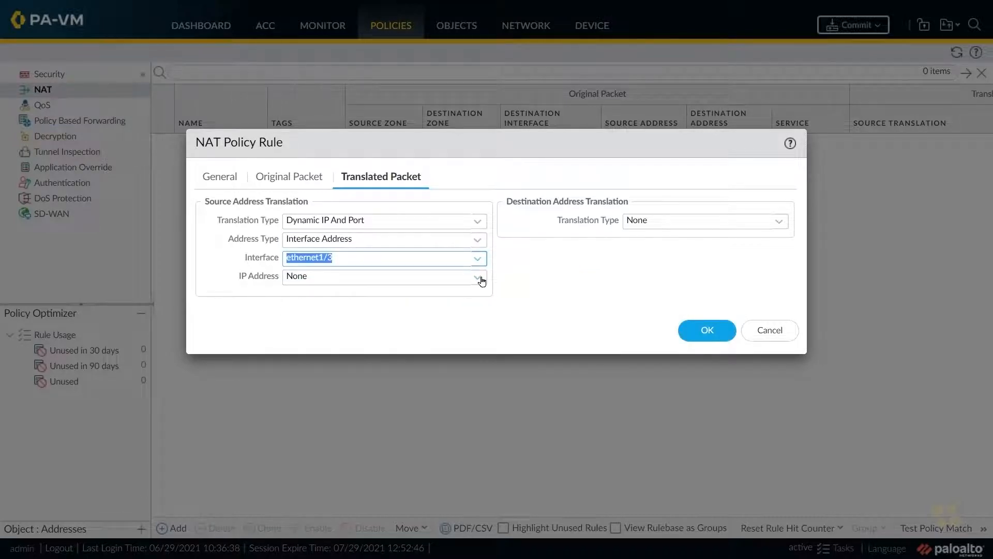
pyautogui.click(478, 277)
pyautogui.click(329, 314)
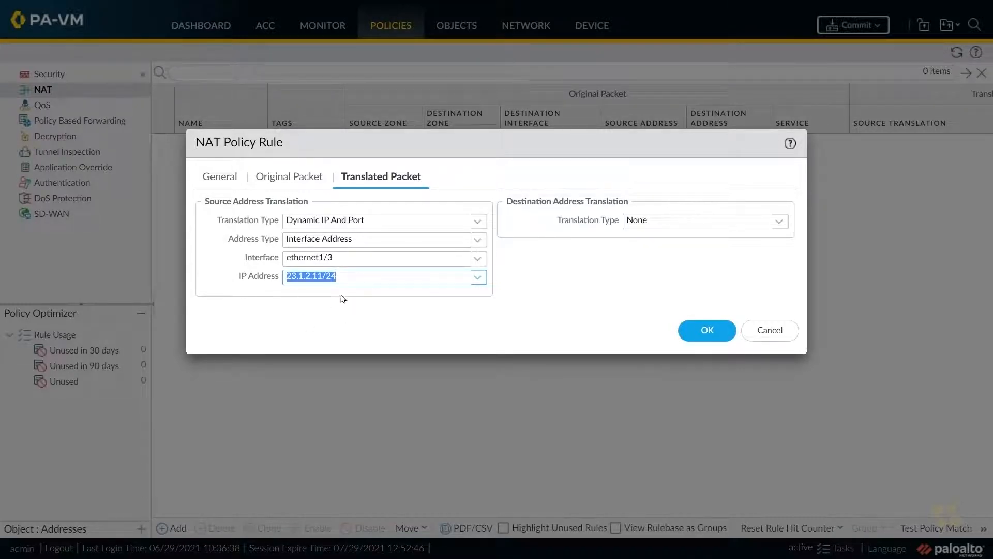
pyautogui.click(706, 330)
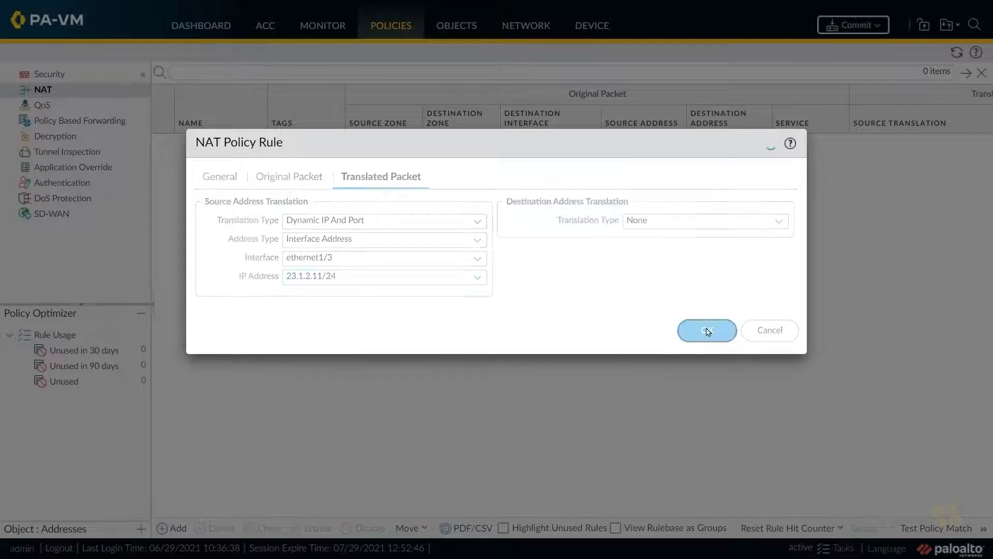
# - Start a new security policy rule named In2_Out_Sec
pyautogui.click(59, 78)
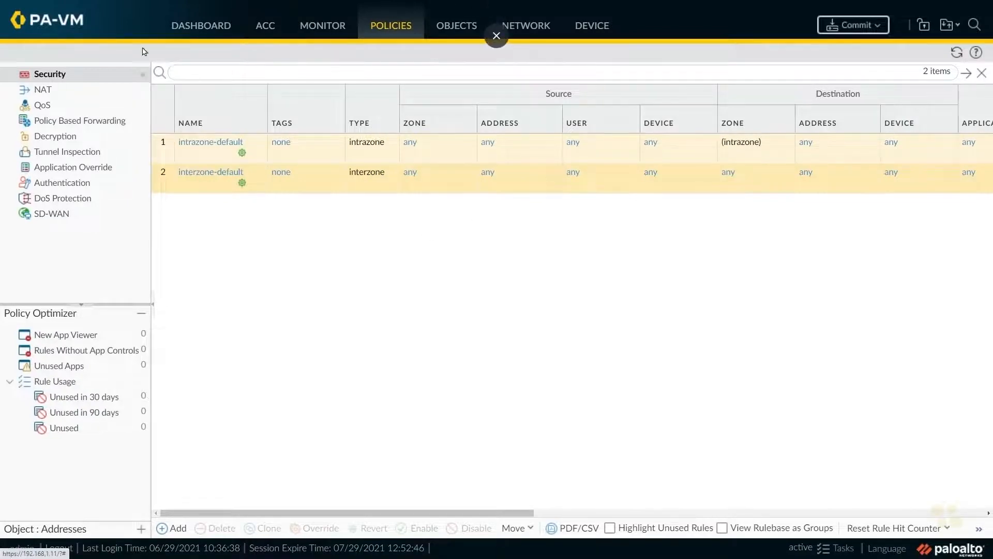
pyautogui.click(175, 528)
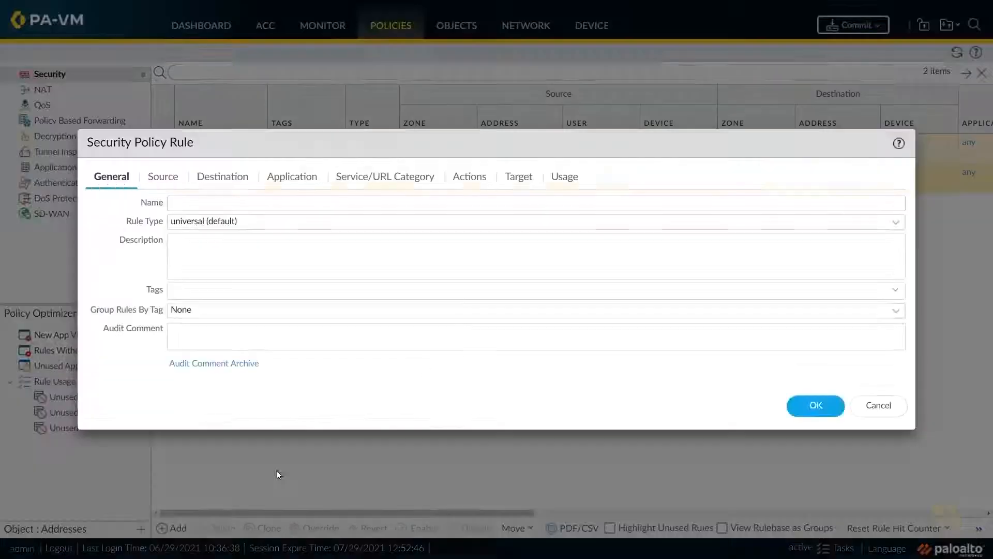
pyautogui.write('In2_Out_Sec')
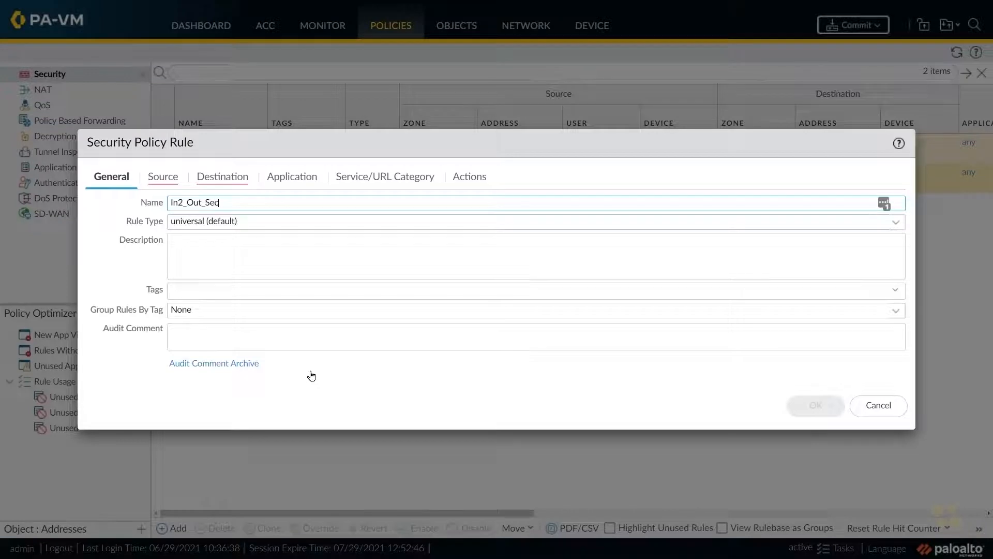
# - Set the security rule's source zone to inside and its destination zone to outside
pyautogui.click(160, 179)
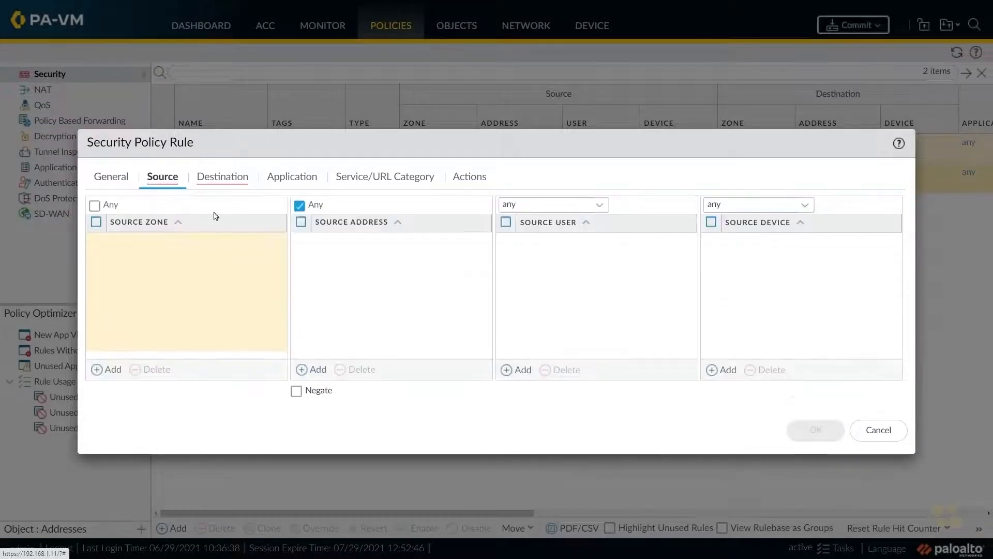
pyautogui.click(100, 371)
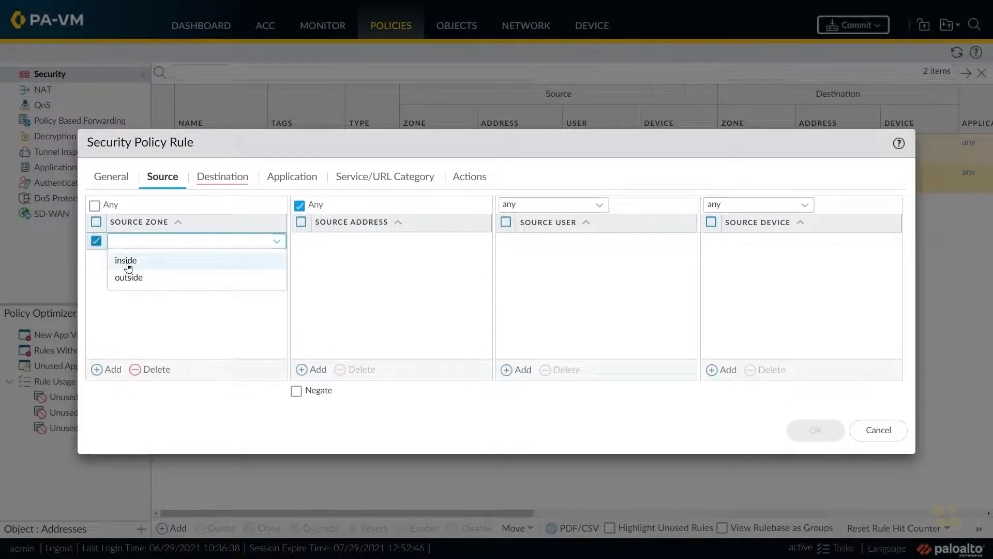
pyautogui.click(129, 267)
pyautogui.click(222, 177)
pyautogui.click(100, 370)
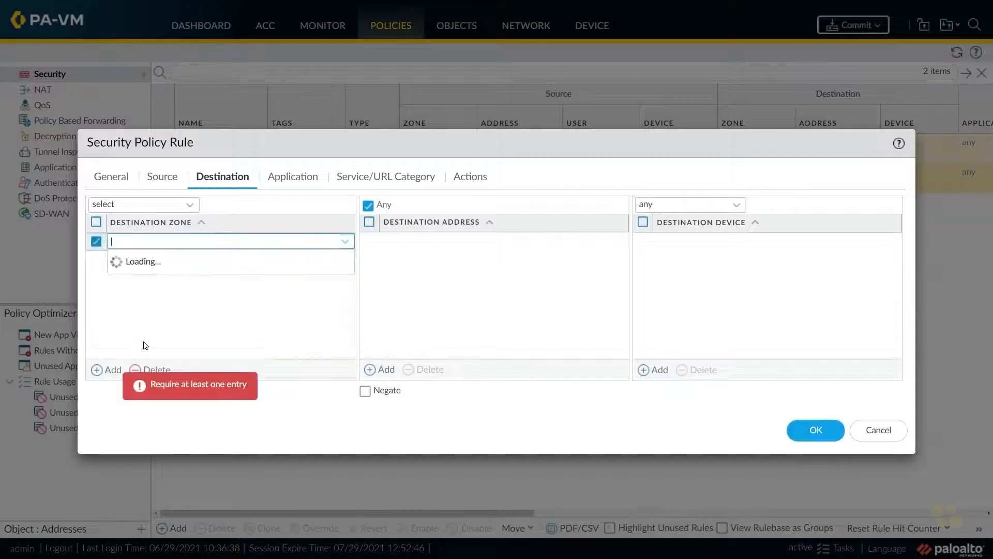
pyautogui.click(138, 278)
# - Check the rule's application and service settings, enable logging at session start, disable it at session end, and save the rule
pyautogui.click(285, 181)
pyautogui.click(370, 180)
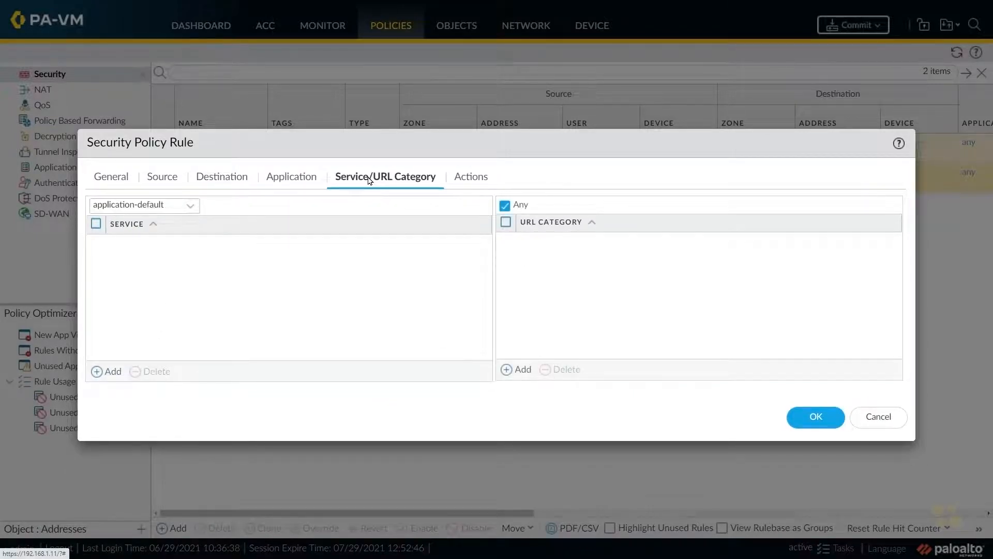
pyautogui.click(461, 183)
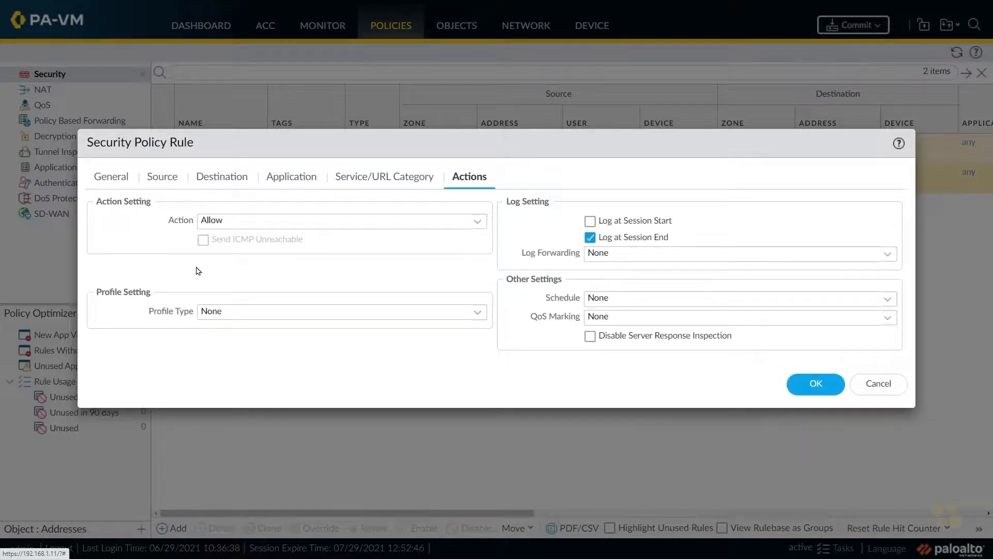
pyautogui.click(587, 220)
pyautogui.click(590, 239)
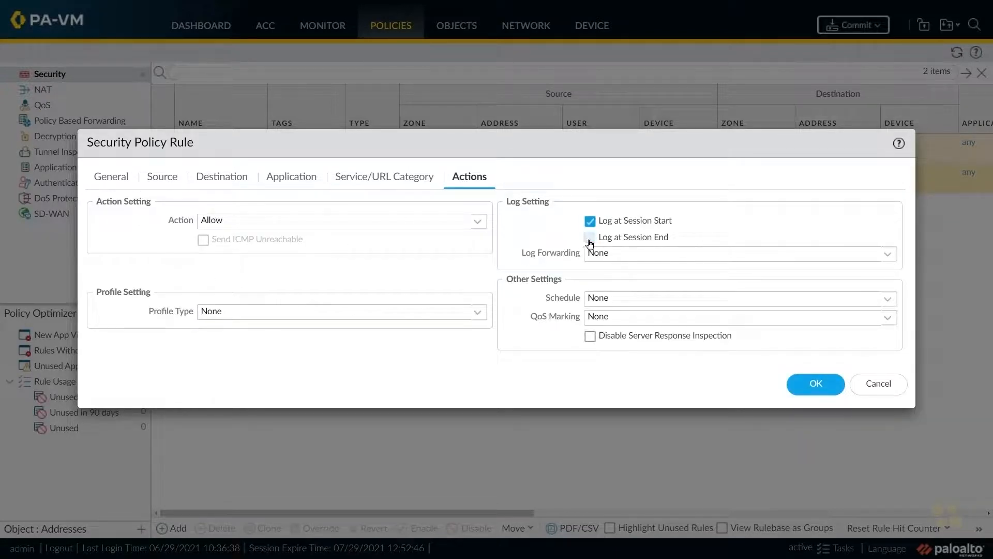
pyautogui.click(799, 384)
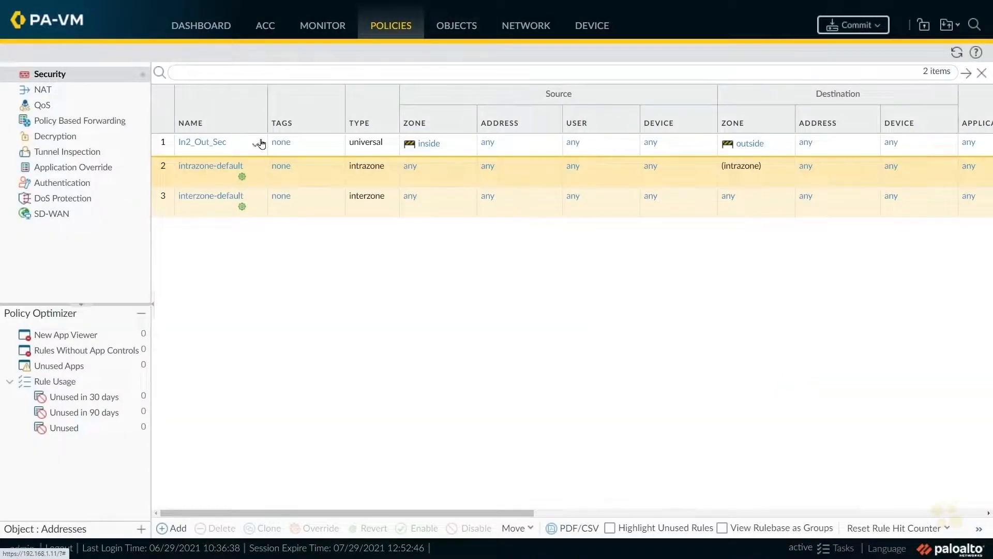
# - Commit the pending configuration changes to the firewall
pyautogui.click(859, 27)
pyautogui.click(631, 450)
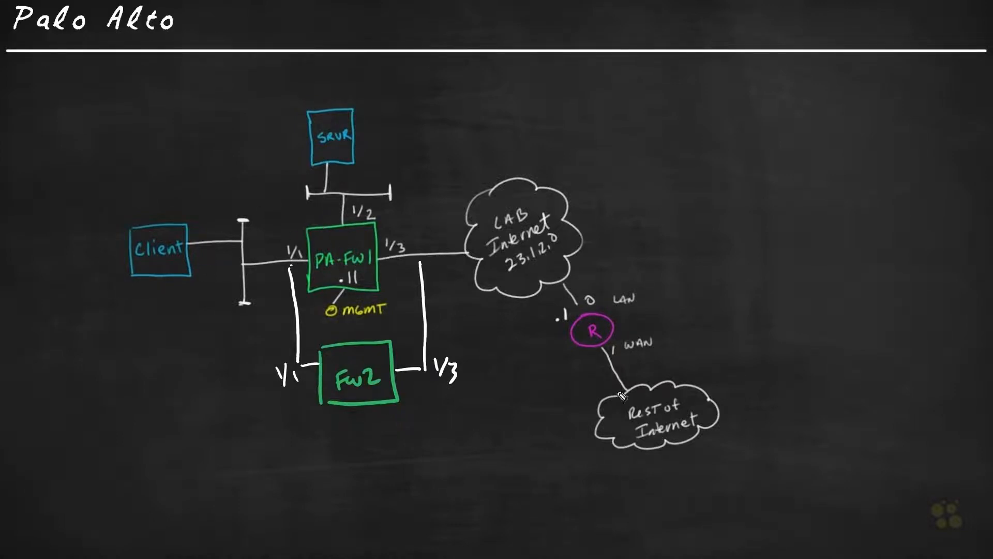
pyautogui.moveTo(310, 245)
pyautogui.mouseDown()
pyautogui.moveTo(315, 271)
pyautogui.moveTo(341, 297)
pyautogui.moveTo(385, 272)
pyautogui.mouseUp()
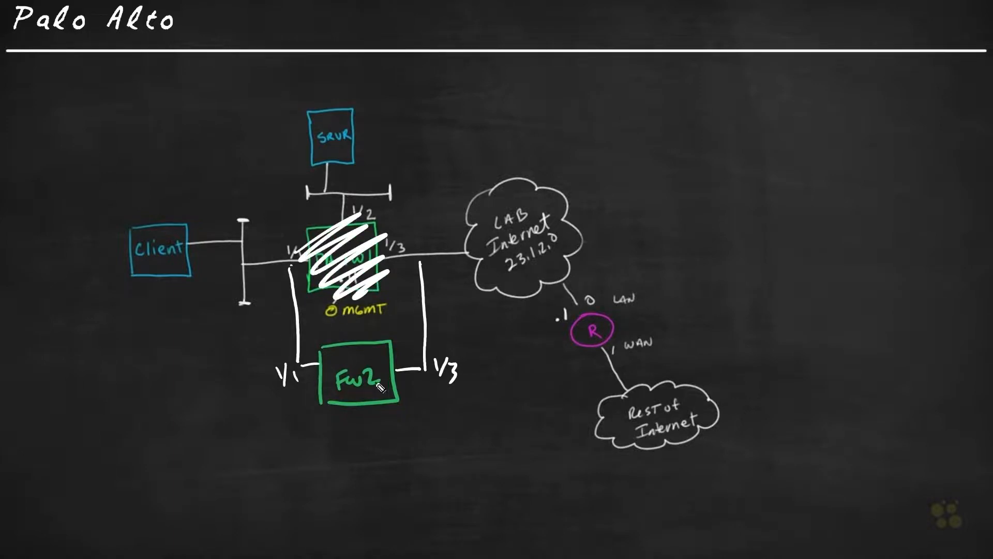